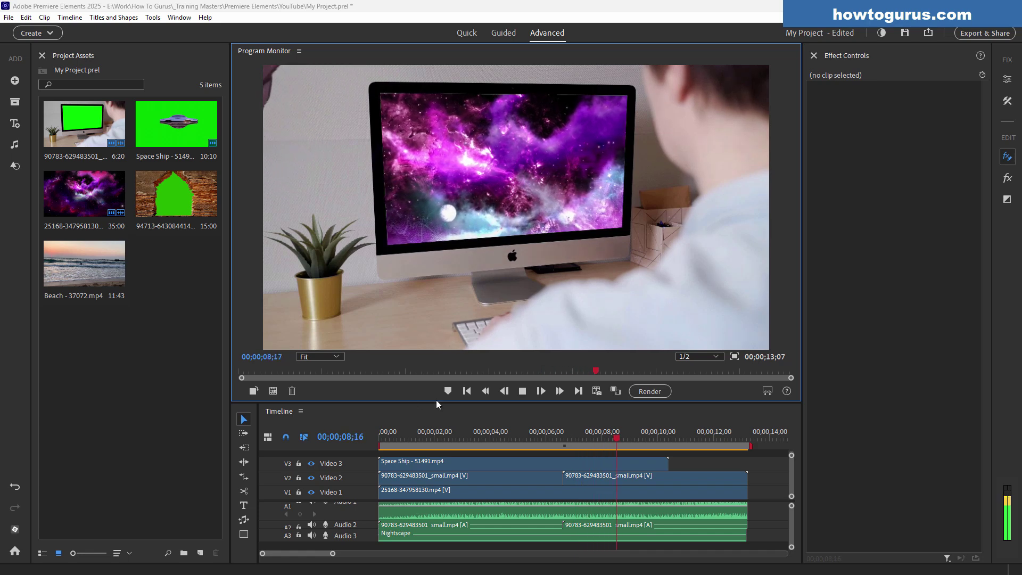
Stop playback, delete all clips from the timeline and return the playhead to the start
left_click(522, 394)
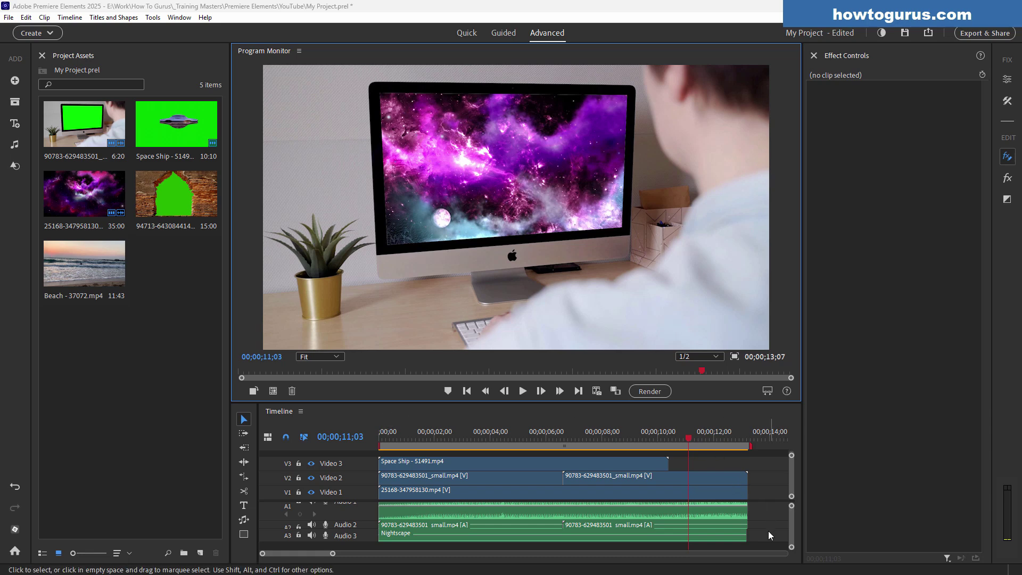
left_click_drag(769, 535, 447, 463)
key("Delete")
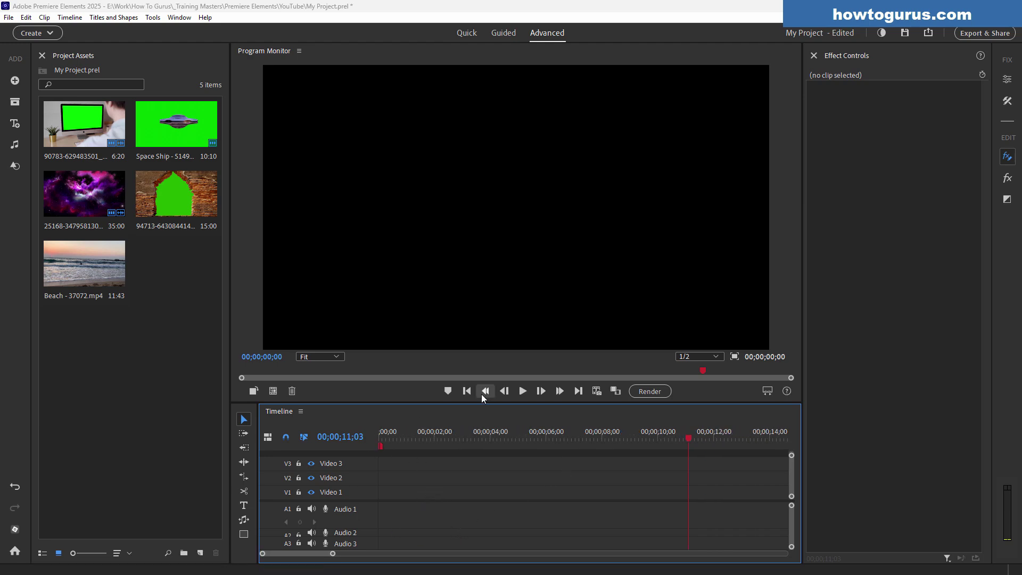
left_click(468, 391)
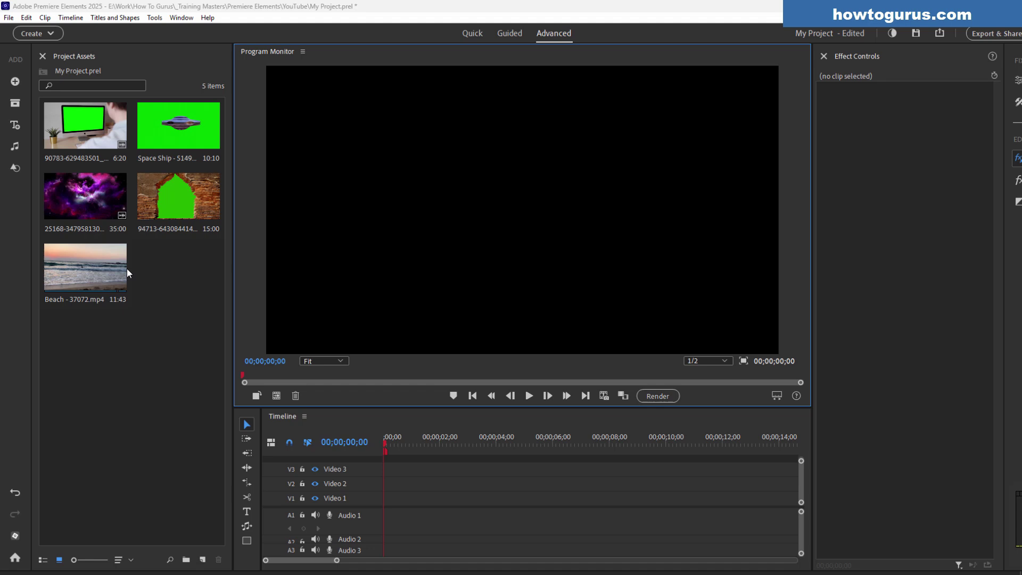
Place Beach - 37072.mp4 at the start of Video 1, changing the sequence settings to match the clip
left_click(95, 274)
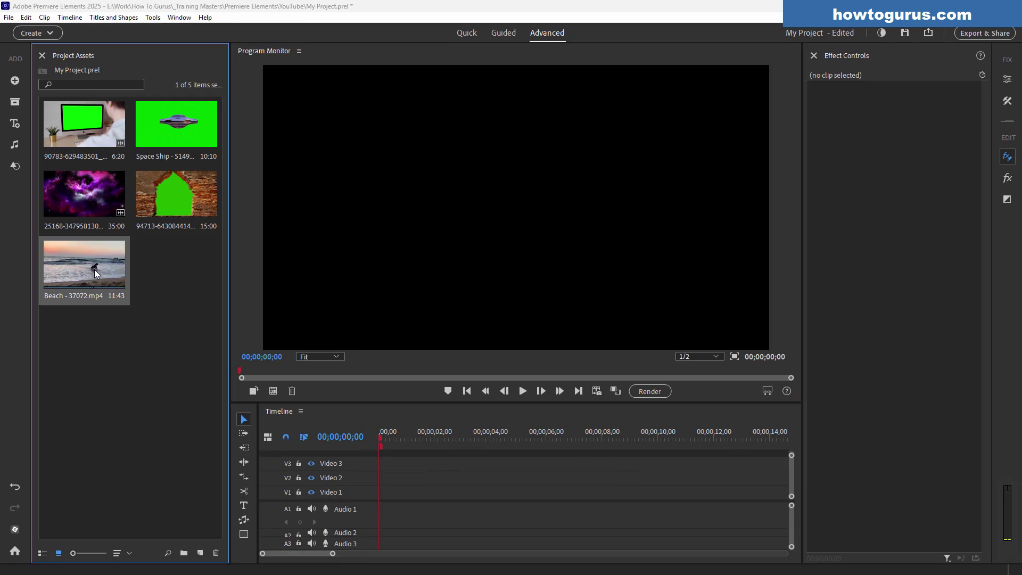
left_click_drag(94, 270, 417, 494)
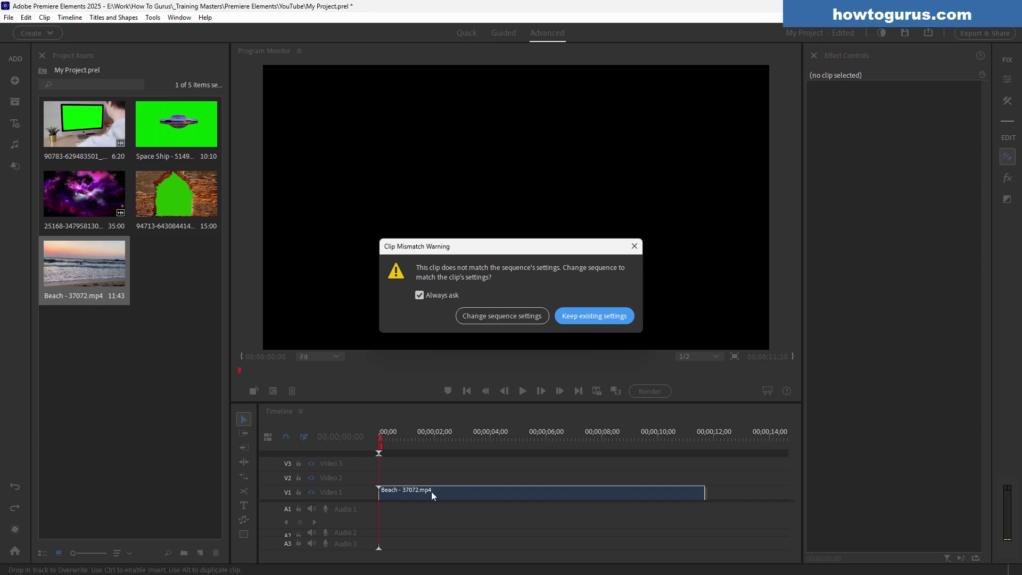
left_click(538, 310)
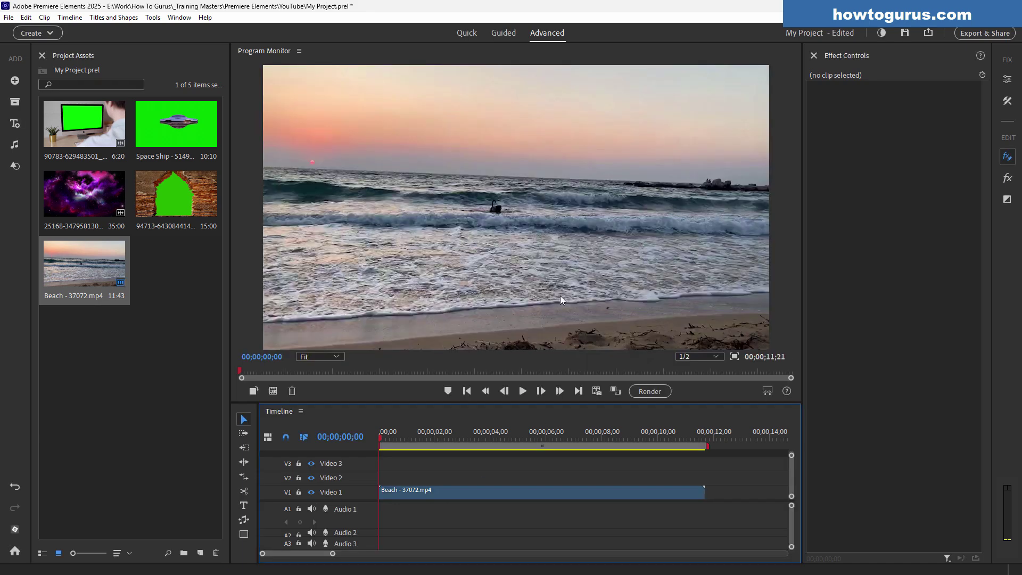
Preview the opening seconds of the beach clip and return the playhead to the start
left_click(524, 391)
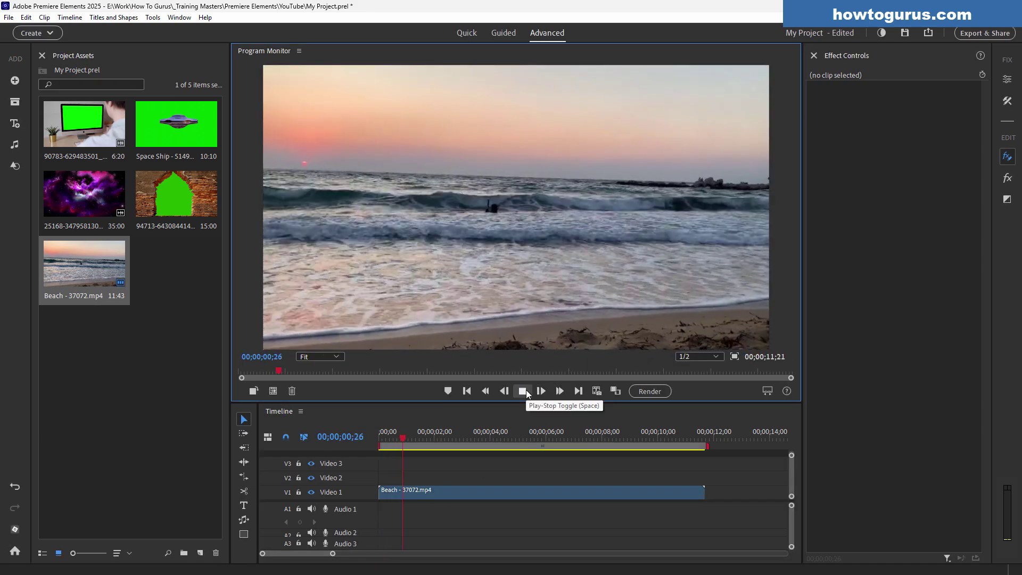
left_click(524, 391)
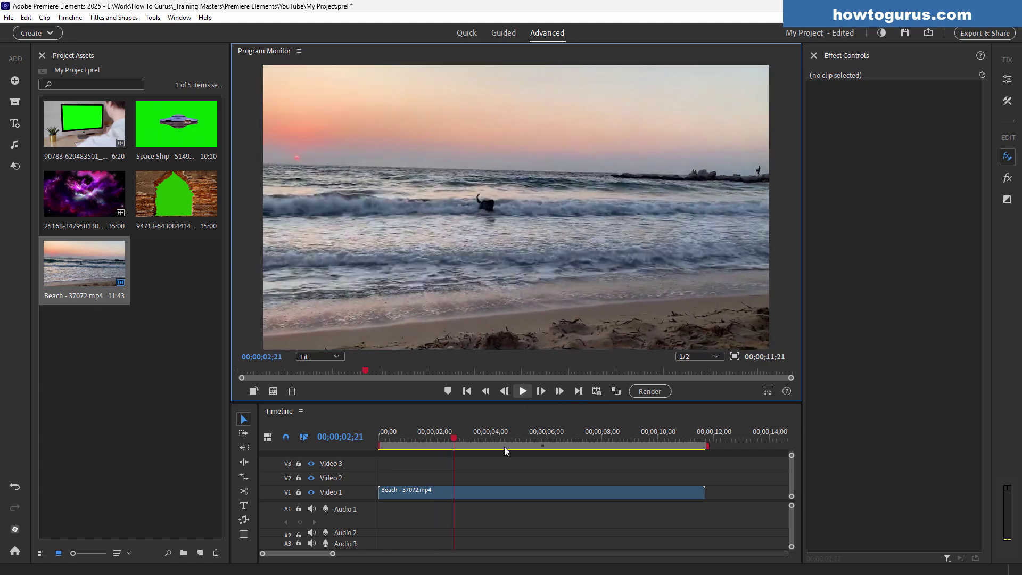
left_click(466, 393)
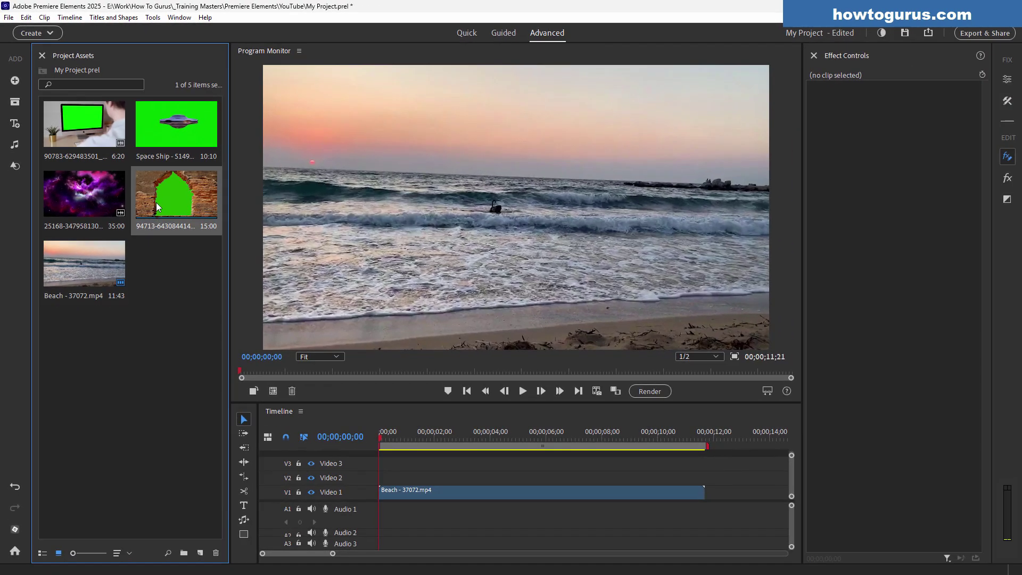
Try Videomerge on the brick-wall clip 94713-643084414.mp4 placed on Video 2 above the beach, and delete that clip
left_click_drag(156, 203, 378, 483)
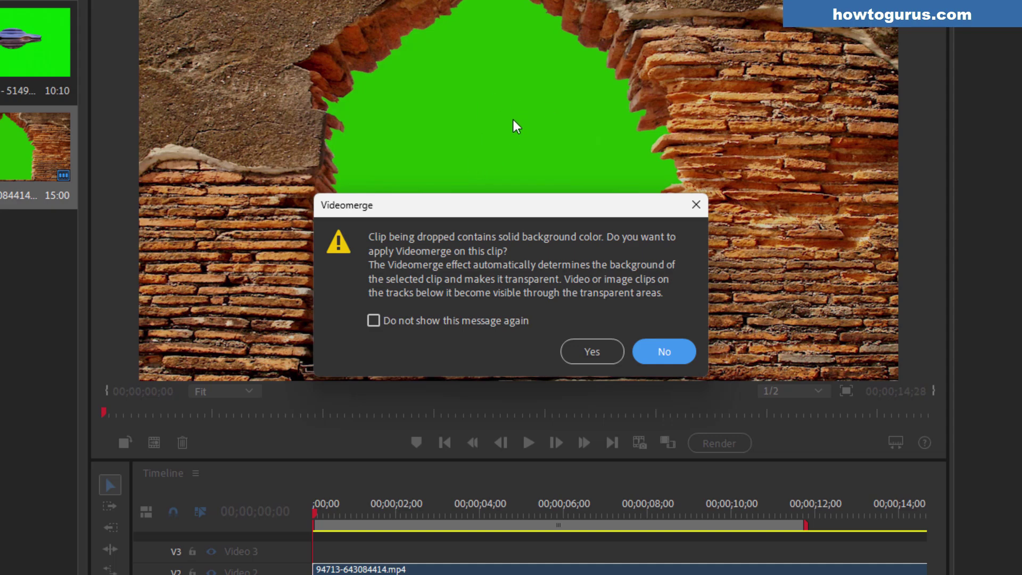
left_click(592, 351)
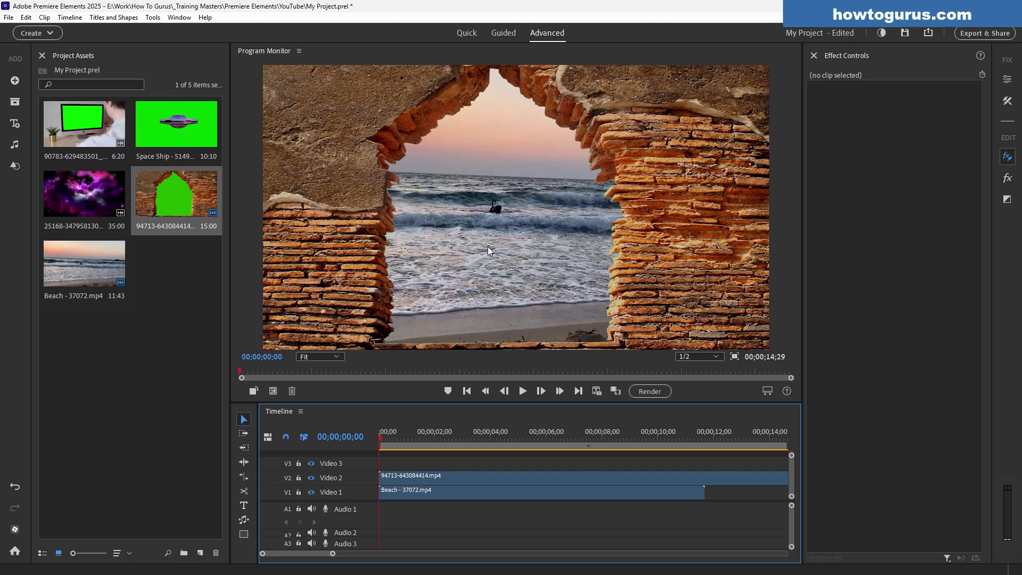
left_click(479, 481)
key("Delete")
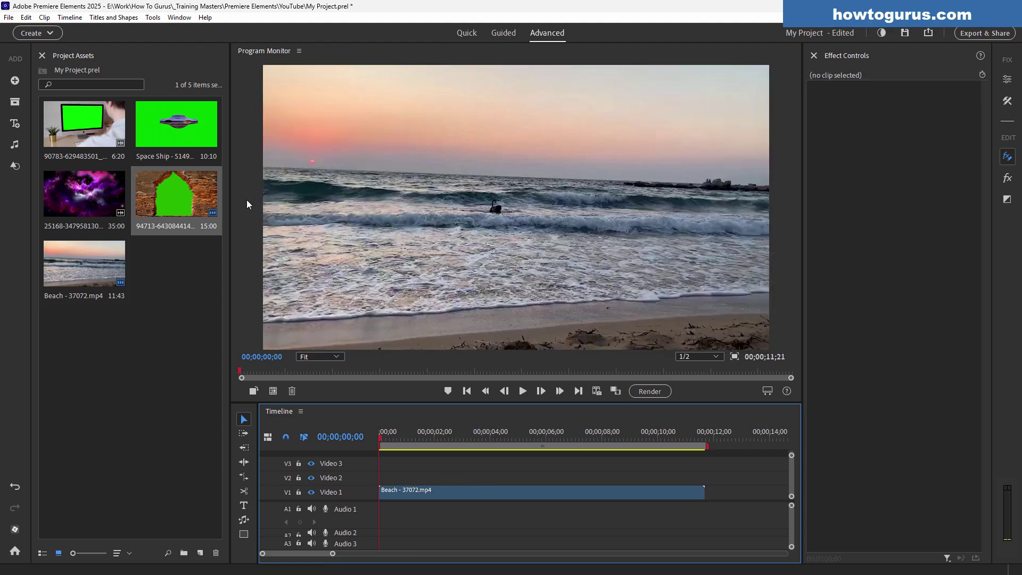
Place the brick-wall clip 94713-643084414.mp4 at the start of Video 2 without applying Videomerge
left_click_drag(413, 385, 407, 477)
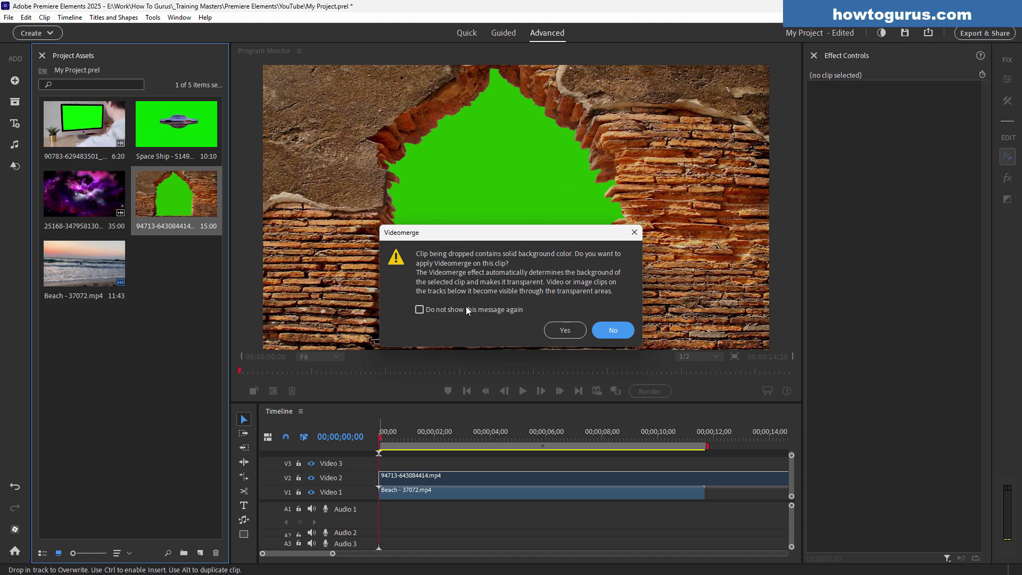
left_click(626, 332)
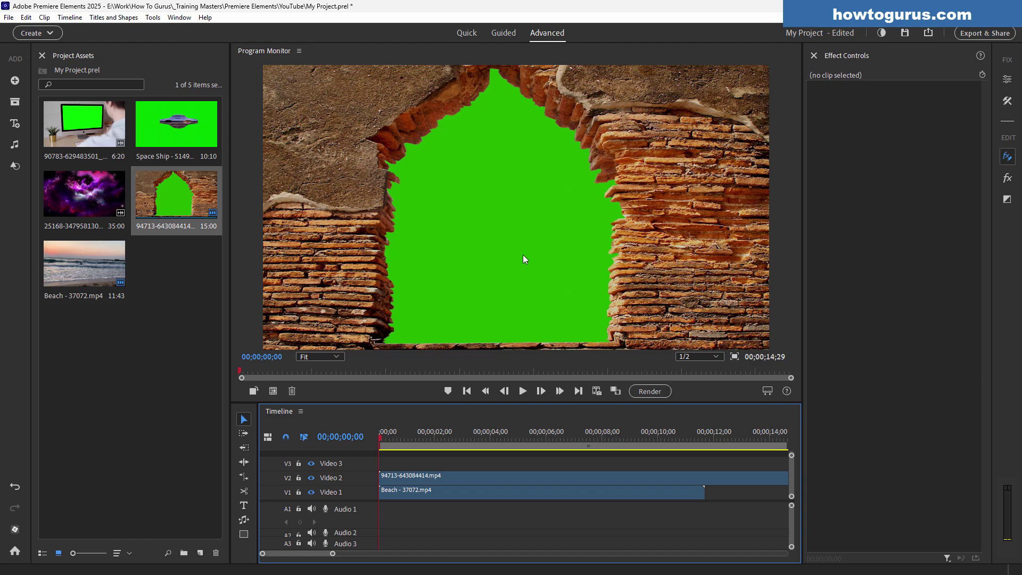
Apply the Green Screen Key effect from the Keying video effects to the brick-wall clip on Video 2
left_click(1006, 178)
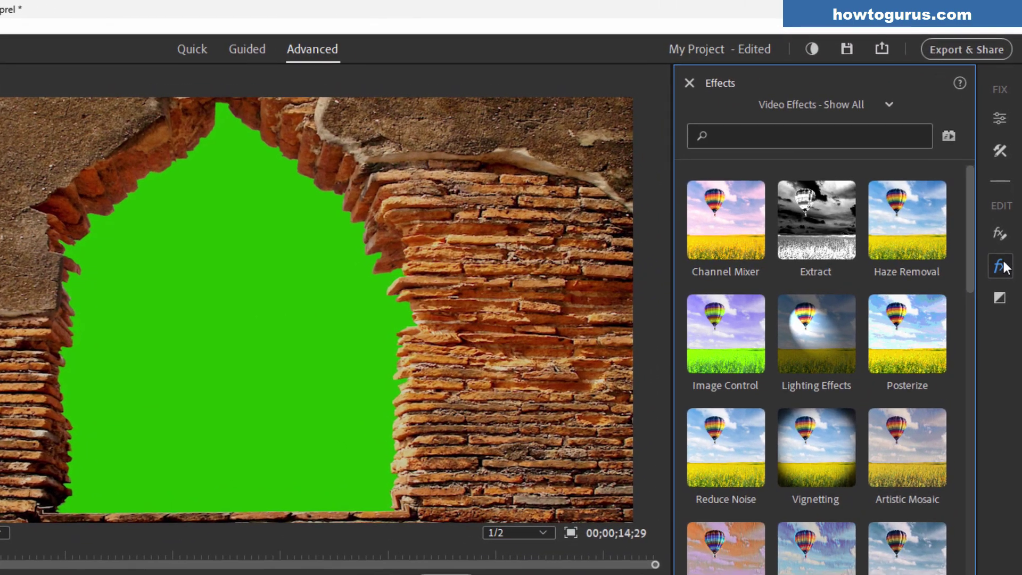
left_click(871, 104)
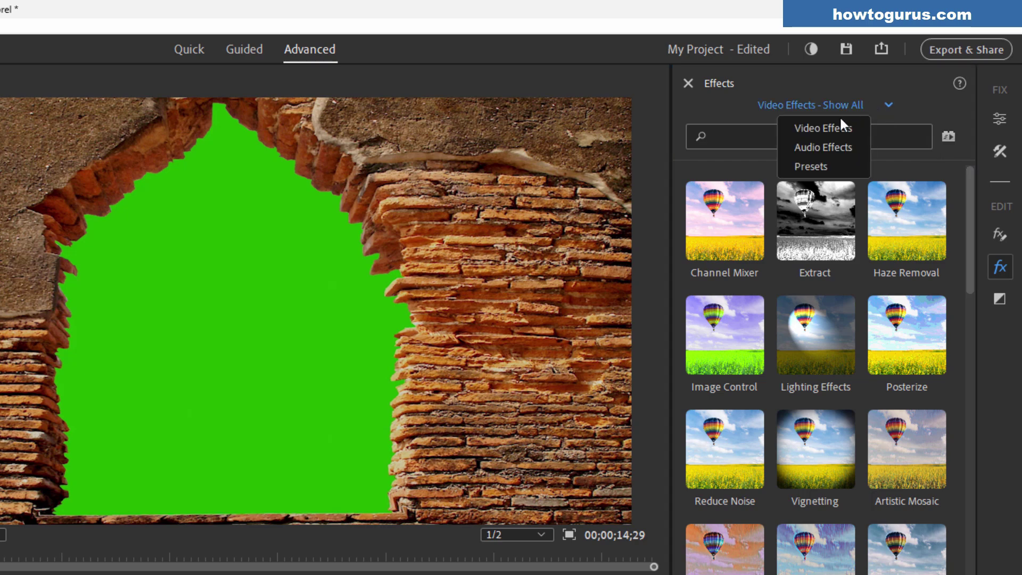
mouse_move(833, 129)
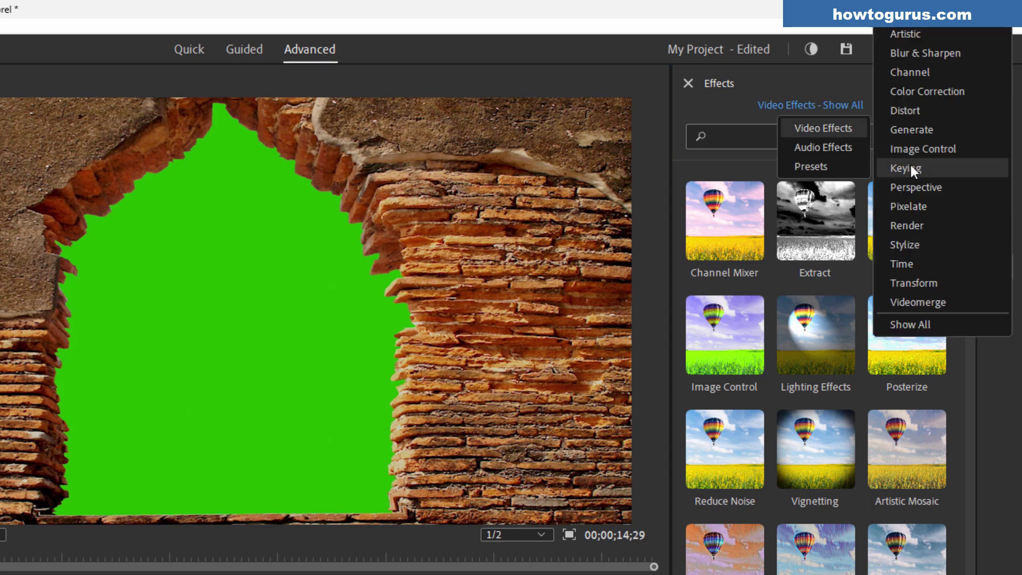
left_click(931, 171)
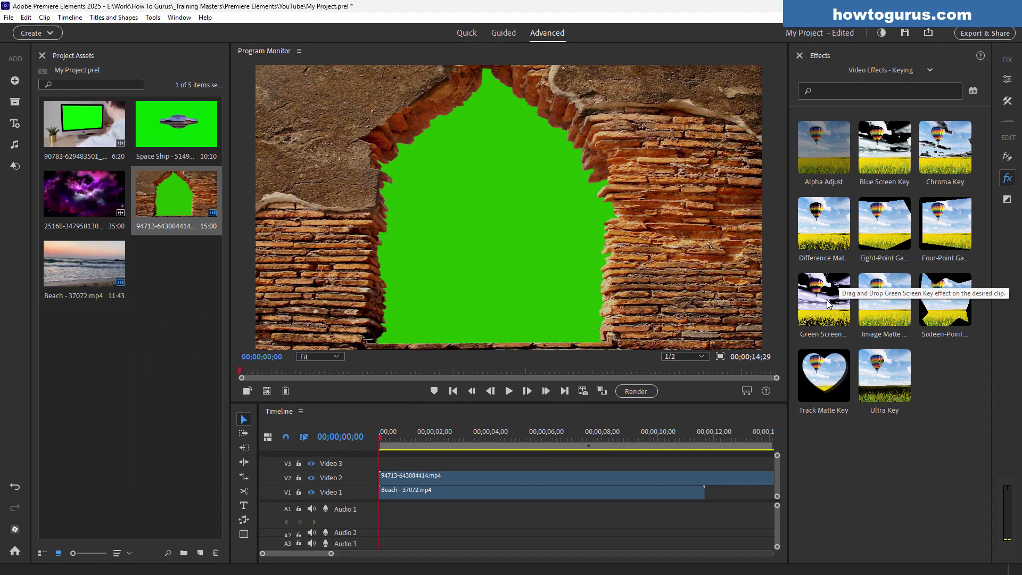
left_click_drag(728, 446, 685, 455)
left_click_drag(799, 306, 476, 483)
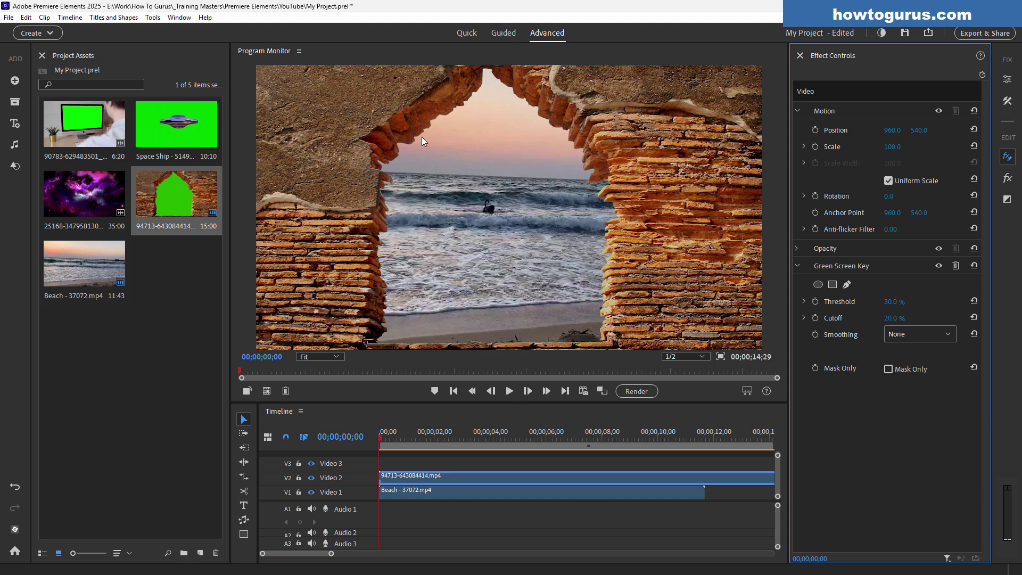
Play through the keyed brick-wall and beach composite and delete both clips from the timeline
left_click(446, 462)
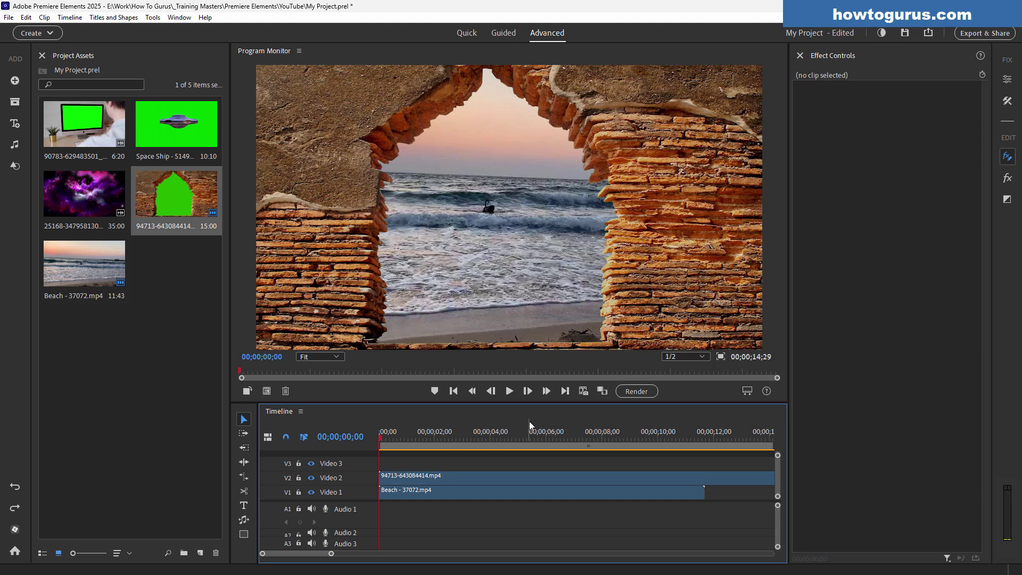
left_click(509, 393)
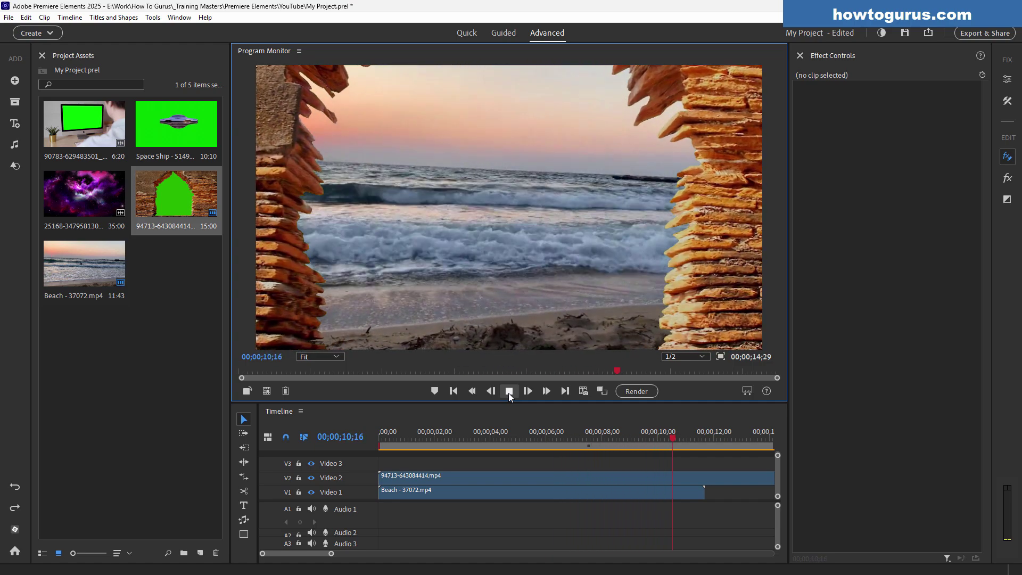
key("Delete")
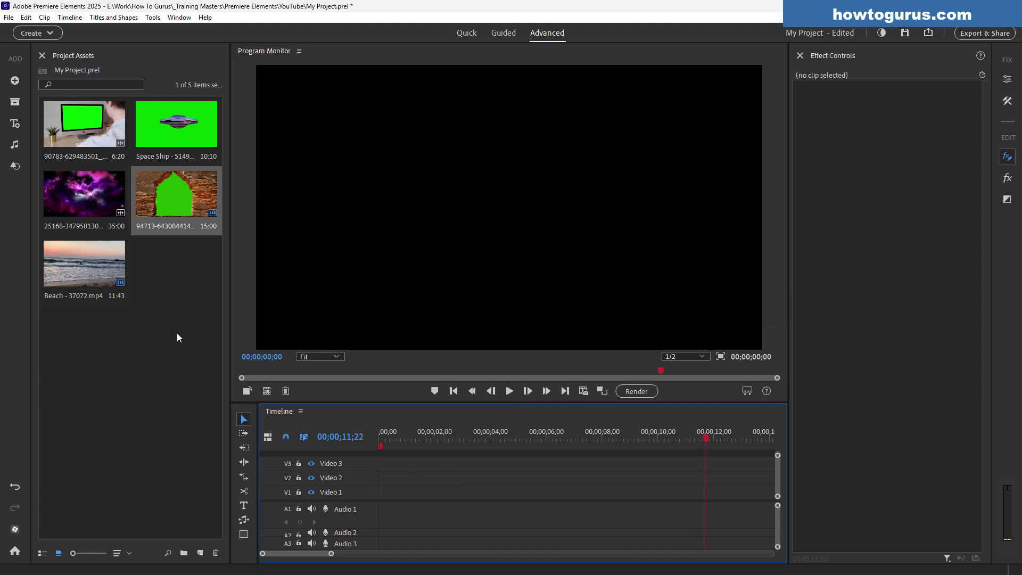
left_click(107, 140)
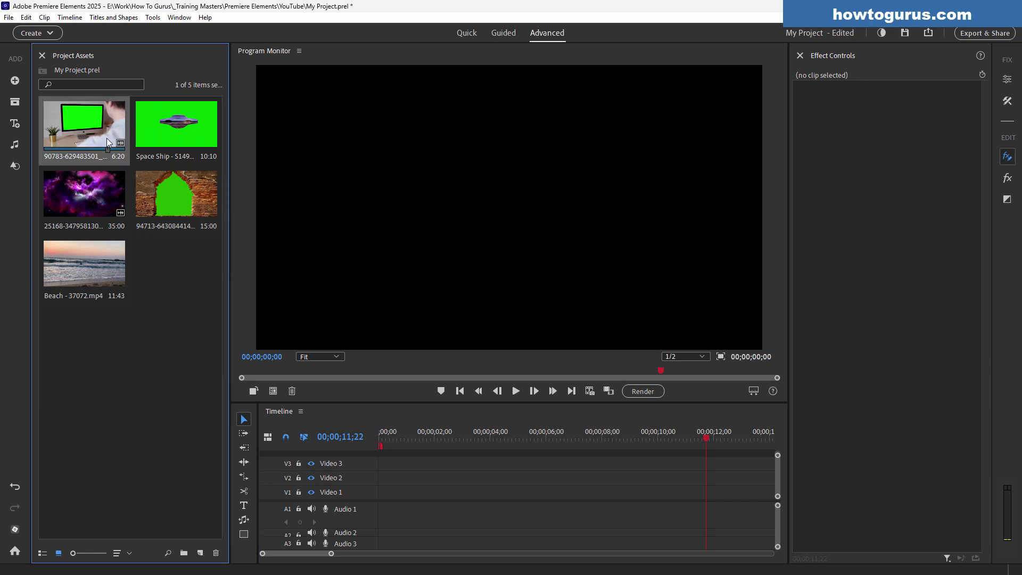
left_click_drag(103, 137, 380, 483)
left_click(586, 316)
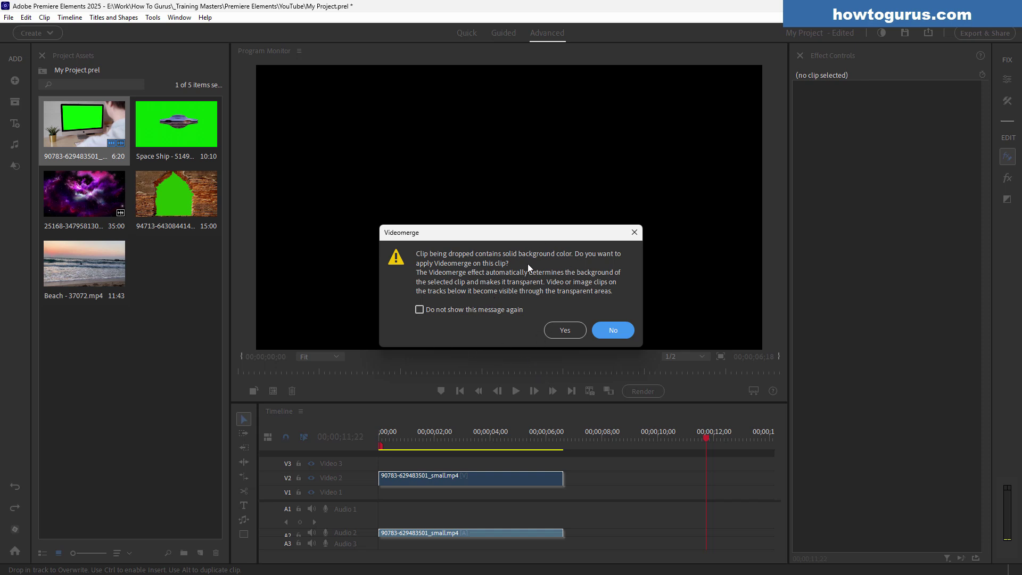
left_click(565, 331)
Examine the keyed computer screen and the clip's Videomerge settings at 00;00;01;17, and close Effect Controls
left_click(422, 451)
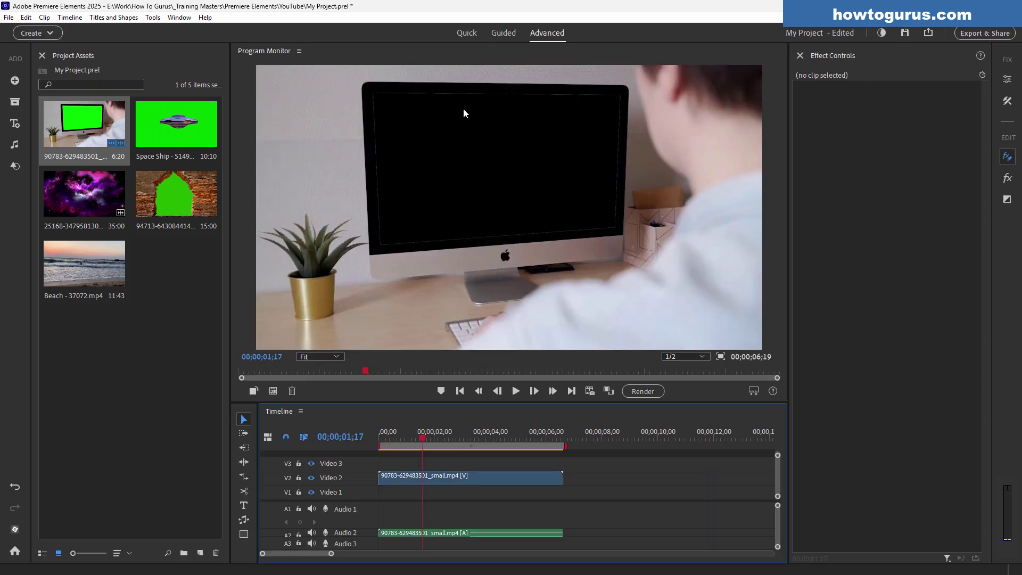
left_click(451, 184)
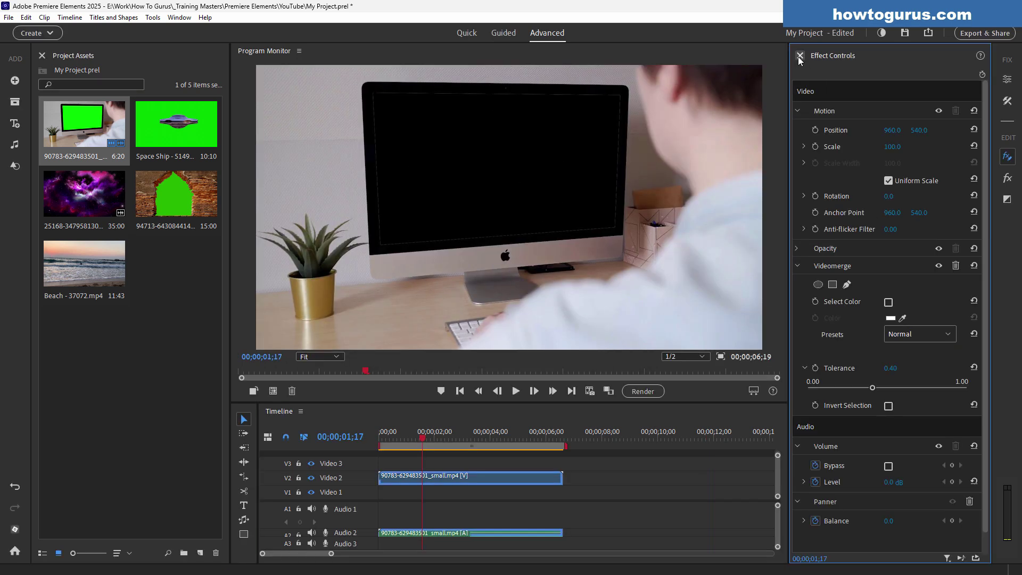
left_click(800, 55)
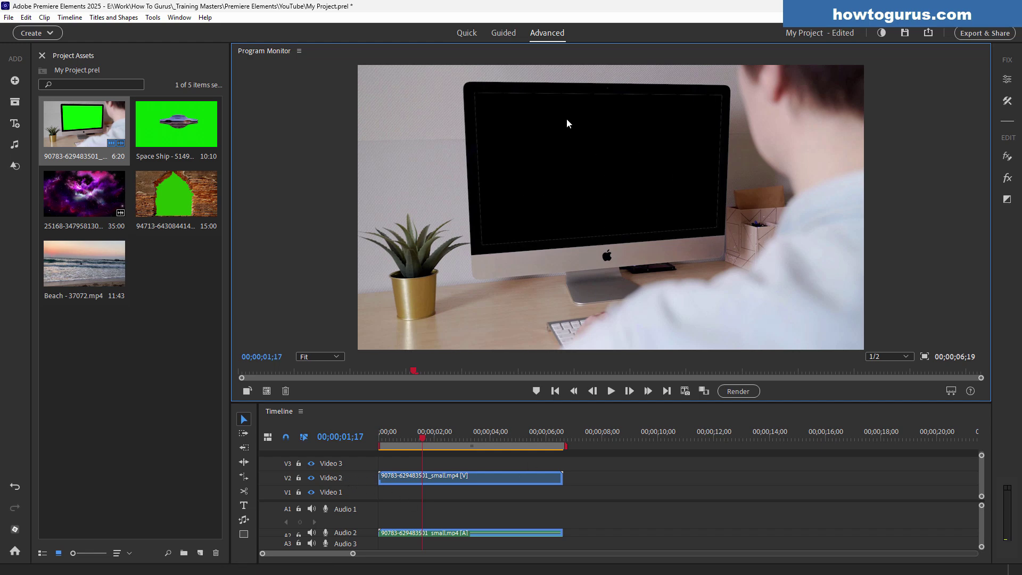
Place 25168-347958130.mp4 at the start of Video 1 beneath the computer clip and move the playhead to 00;00;03;03
left_click(72, 199)
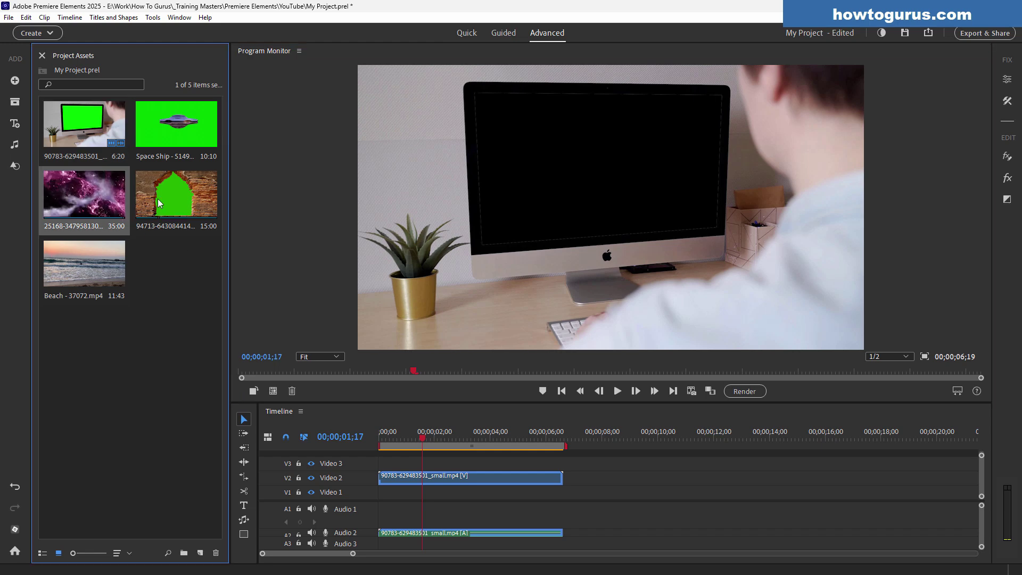
left_click_drag(72, 199, 386, 499)
mouse_move(479, 440)
left_mouse_down()
mouse_move(490, 439)
mouse_move(408, 445)
mouse_move(523, 438)
mouse_move(439, 446)
mouse_move(465, 447)
left_mouse_up()
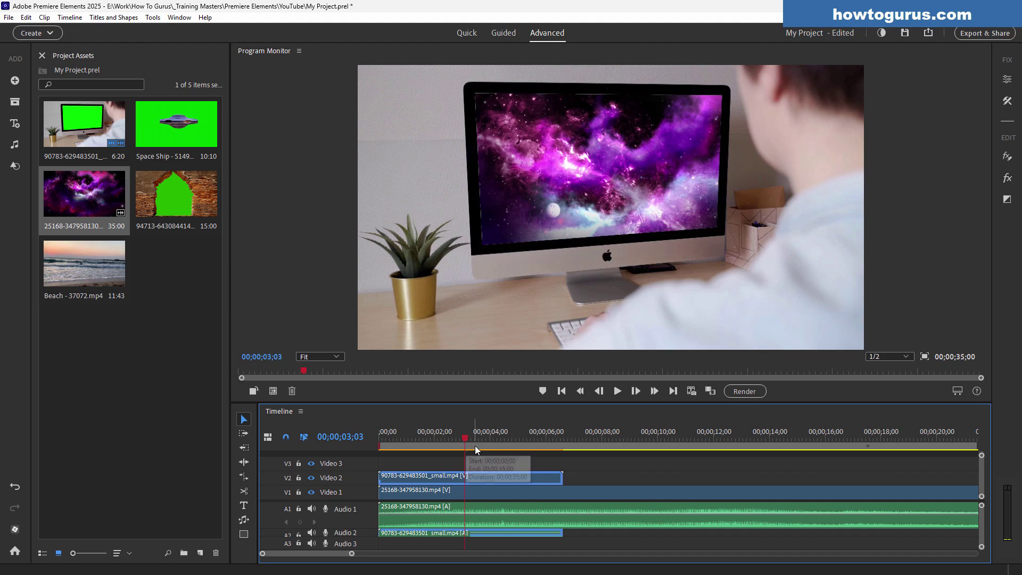
Switch Video 2's visibility off and on to compare the full galaxy background with the composite
left_click(311, 478)
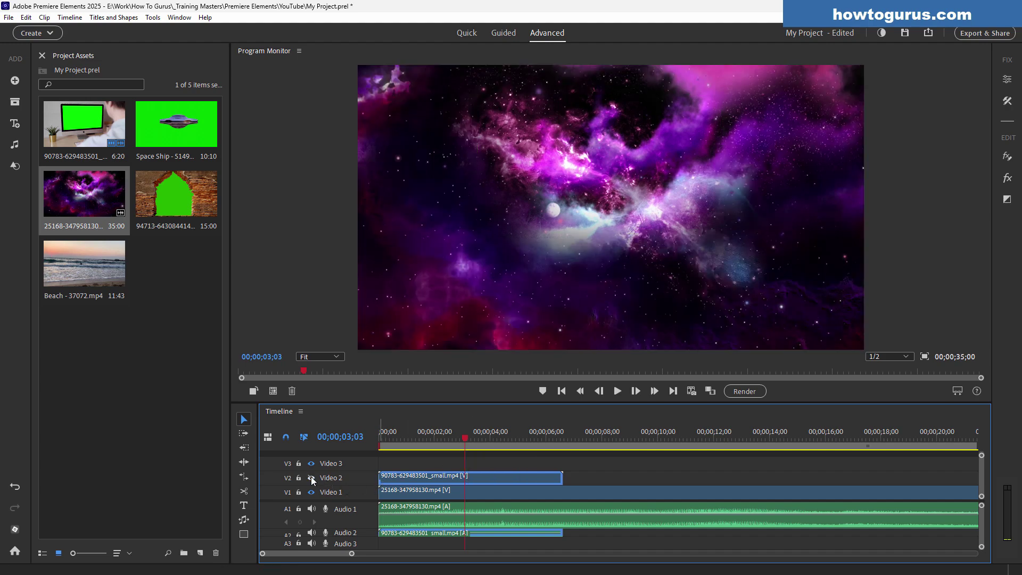
left_click(311, 477)
left_click(311, 477)
left_click(311, 477)
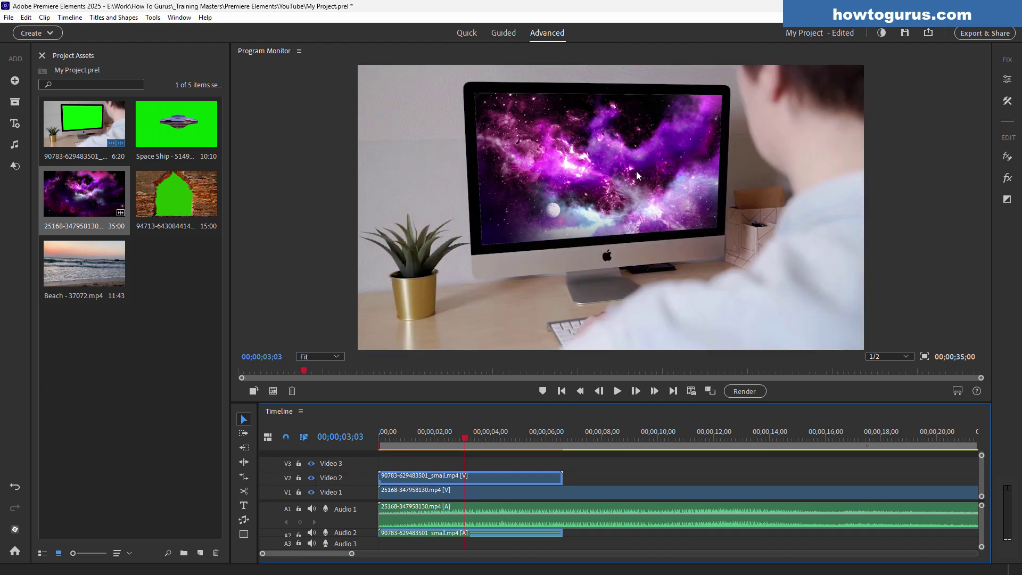
Scale down and reposition the galaxy clip on Video 1 so it just fills the keyed computer screen
left_click(554, 494)
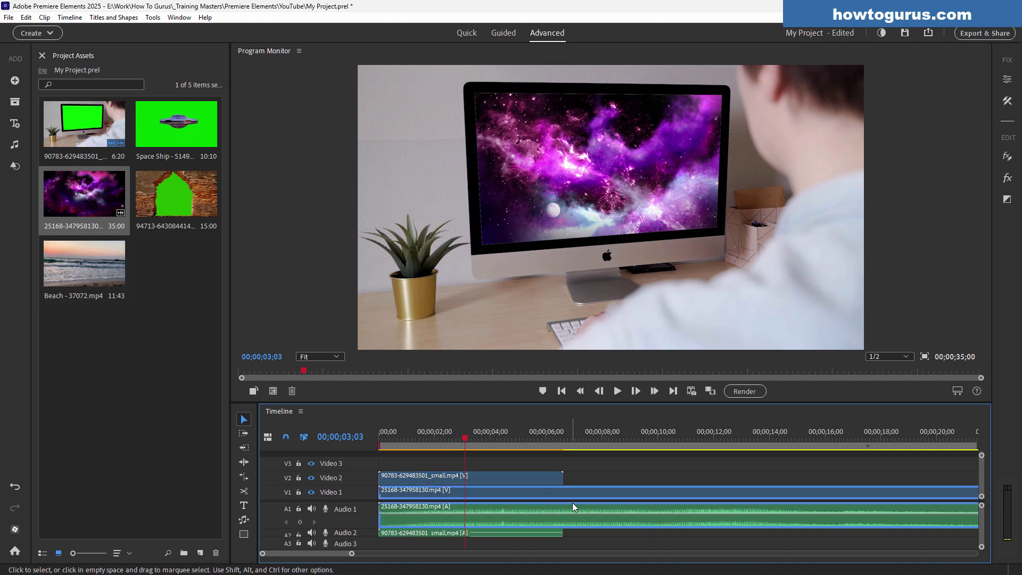
left_click(548, 439)
left_click(488, 440)
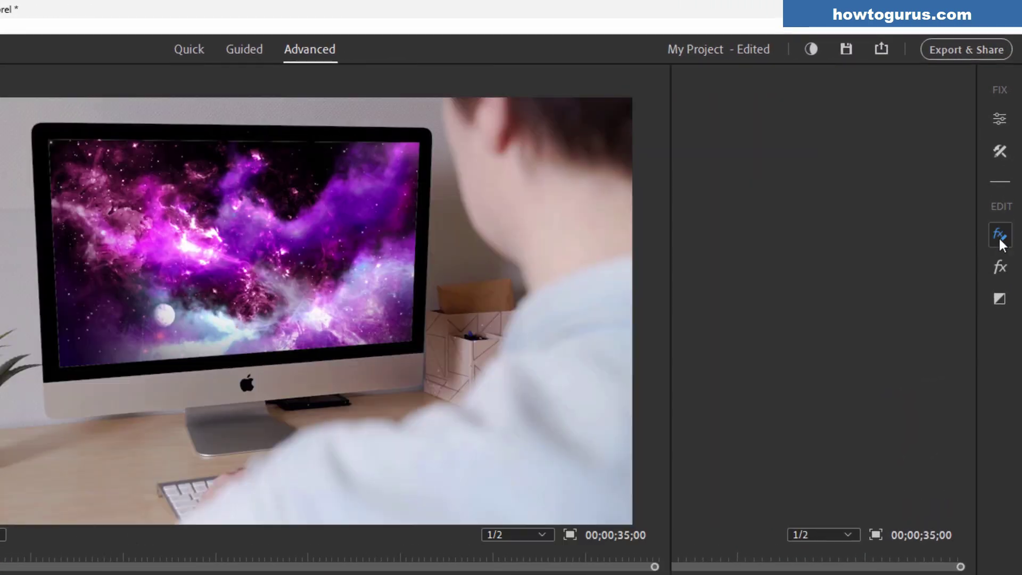
left_click(1006, 157)
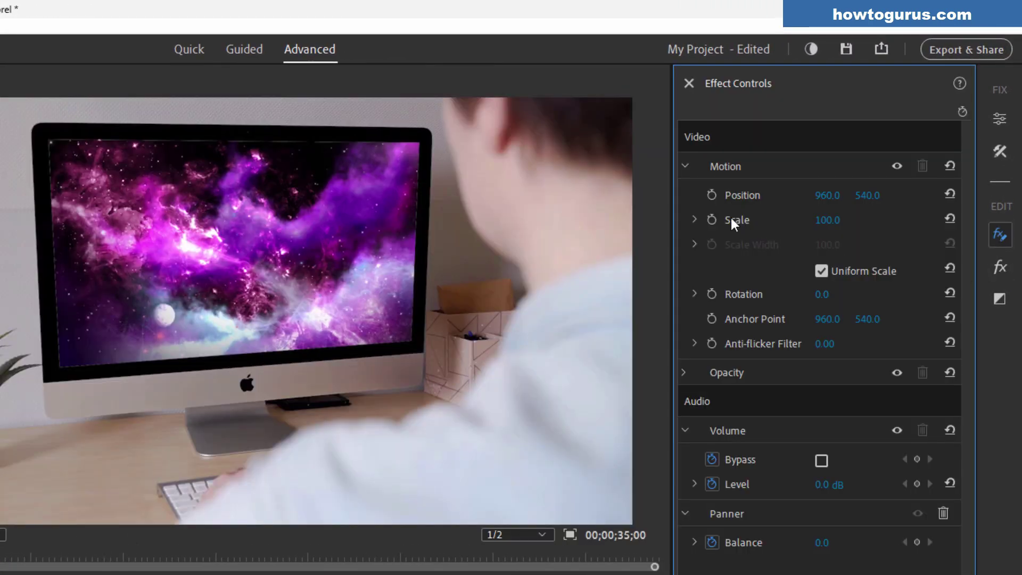
left_click(694, 220)
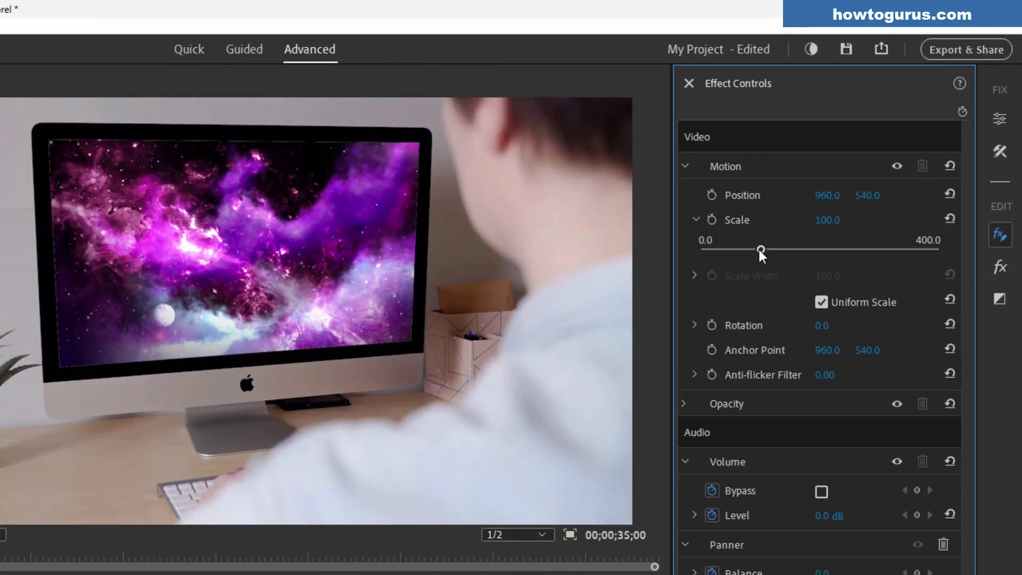
left_click_drag(759, 250, 717, 252)
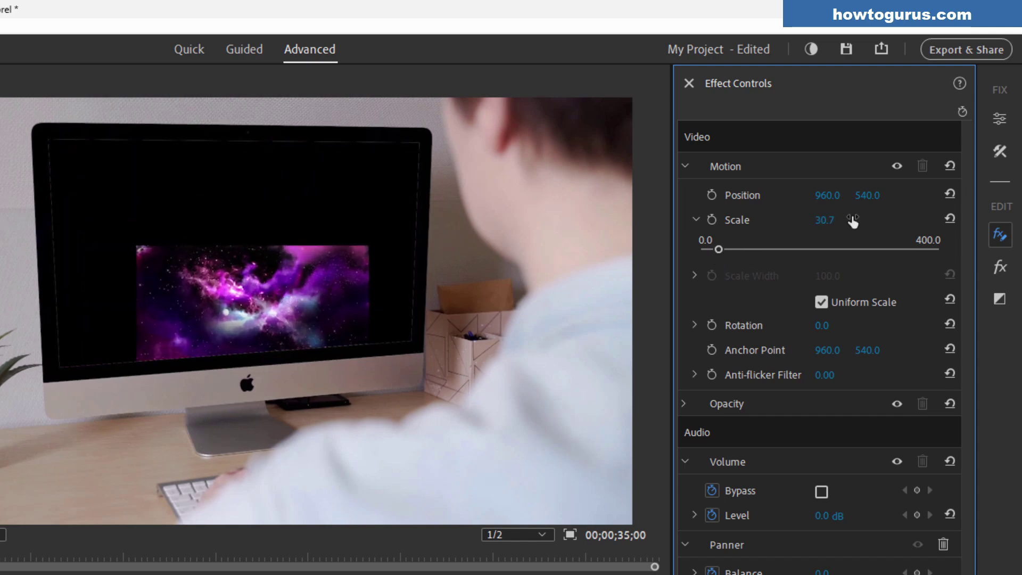
left_click_drag(920, 198, 788, 201)
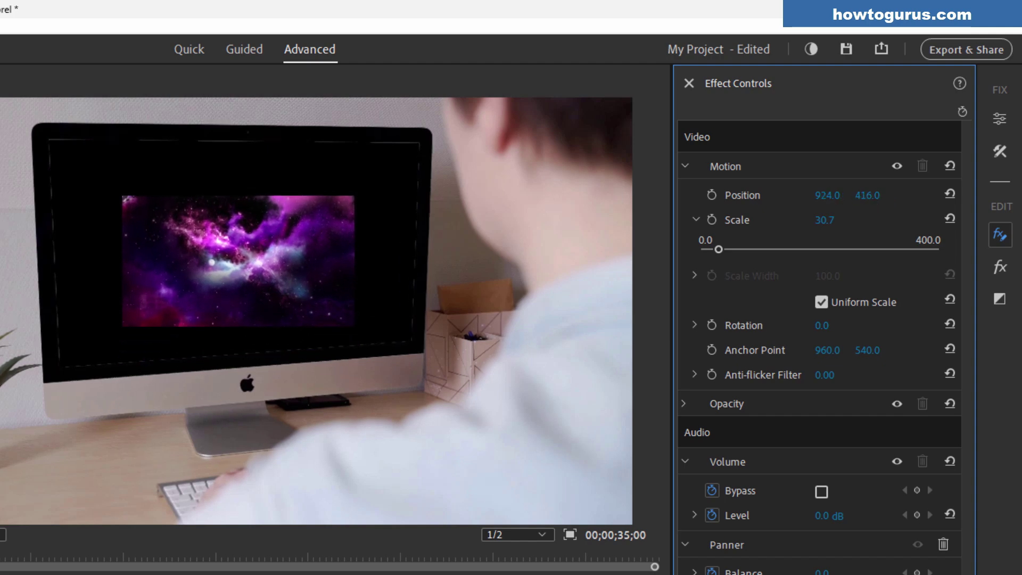
left_click_drag(718, 249, 733, 248)
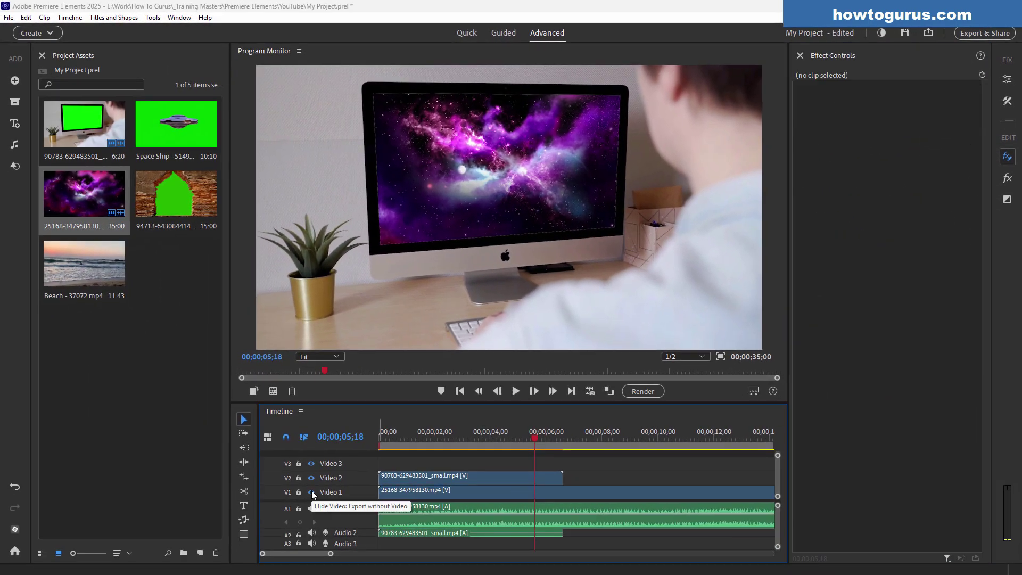
Toggle the visibility of Video 1 and Video 2 off and on to compare the resized galaxy with the composite
left_click(312, 492)
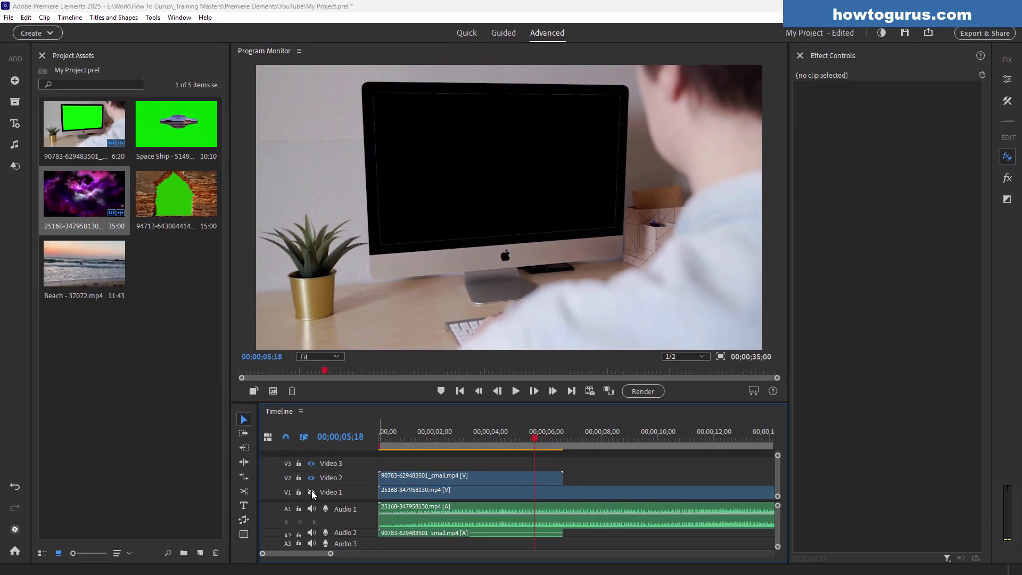
left_click(312, 492)
left_click(311, 478)
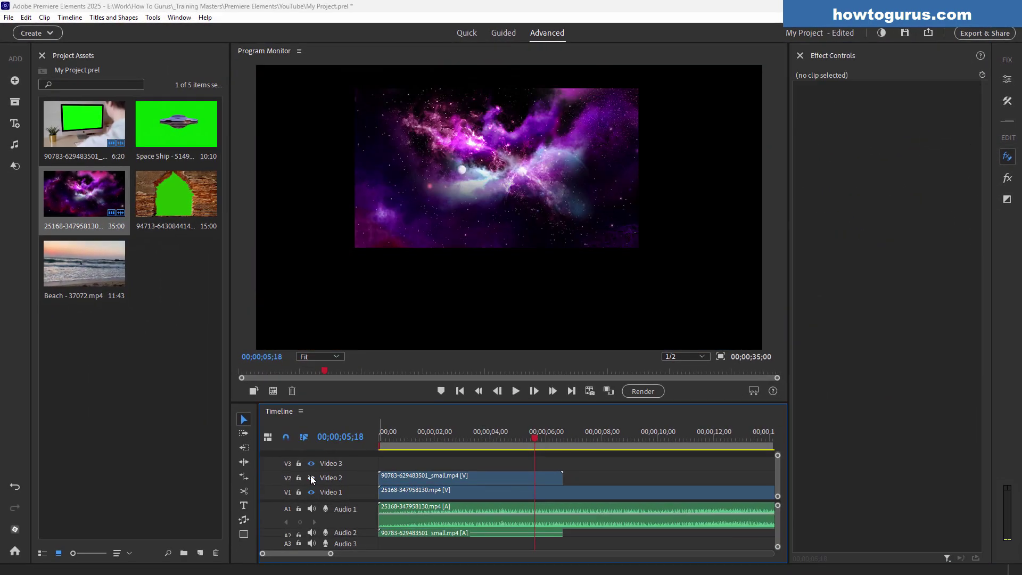
left_click(311, 477)
left_click(311, 478)
left_click(311, 477)
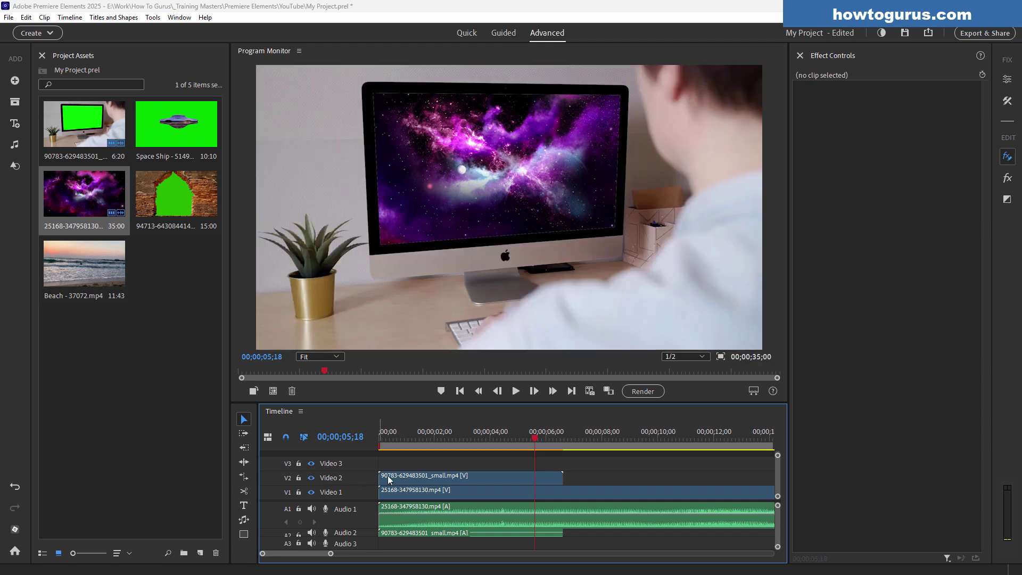
left_click(476, 480)
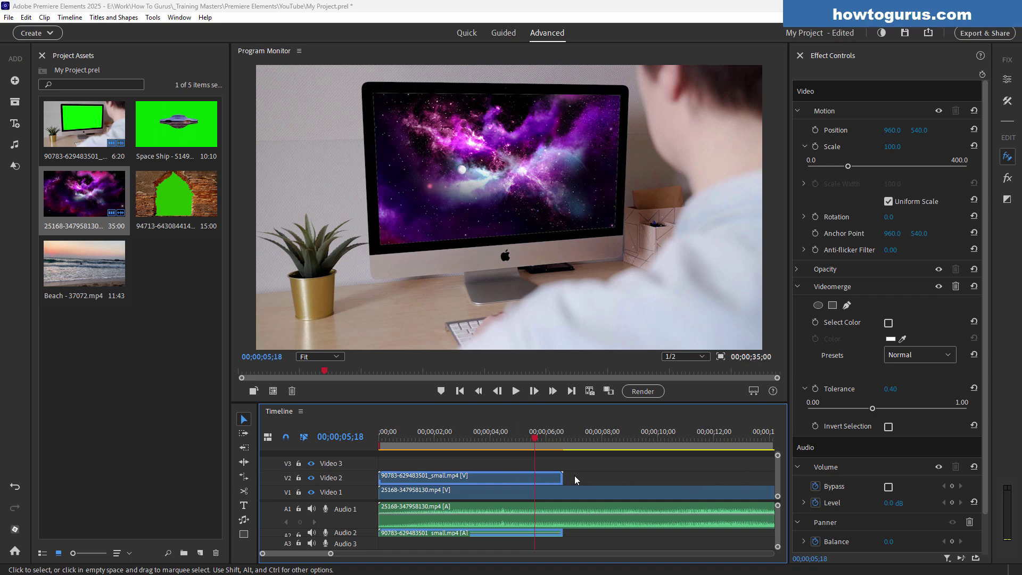
key("ctrl+c")
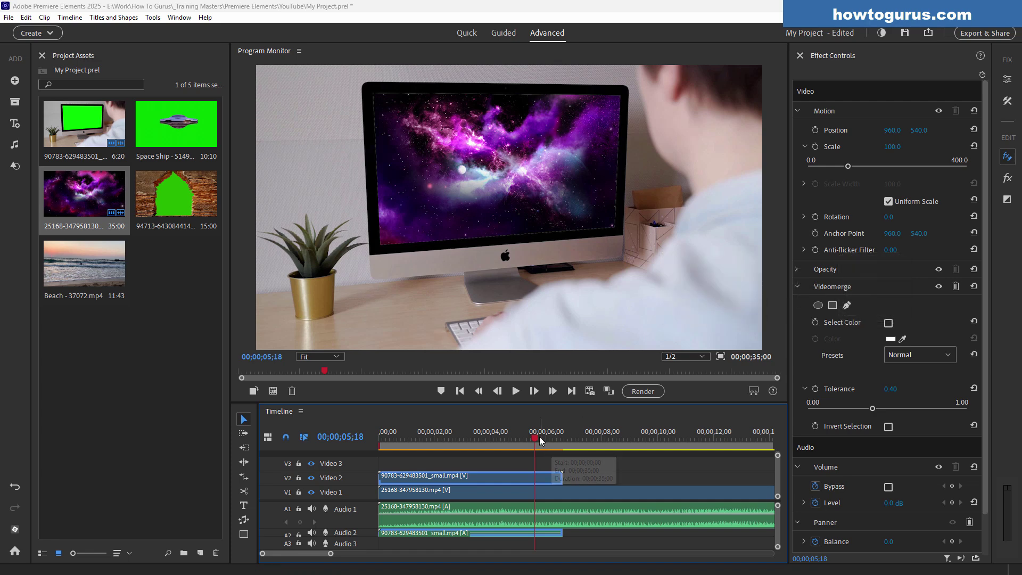
left_click_drag(538, 436, 599, 438)
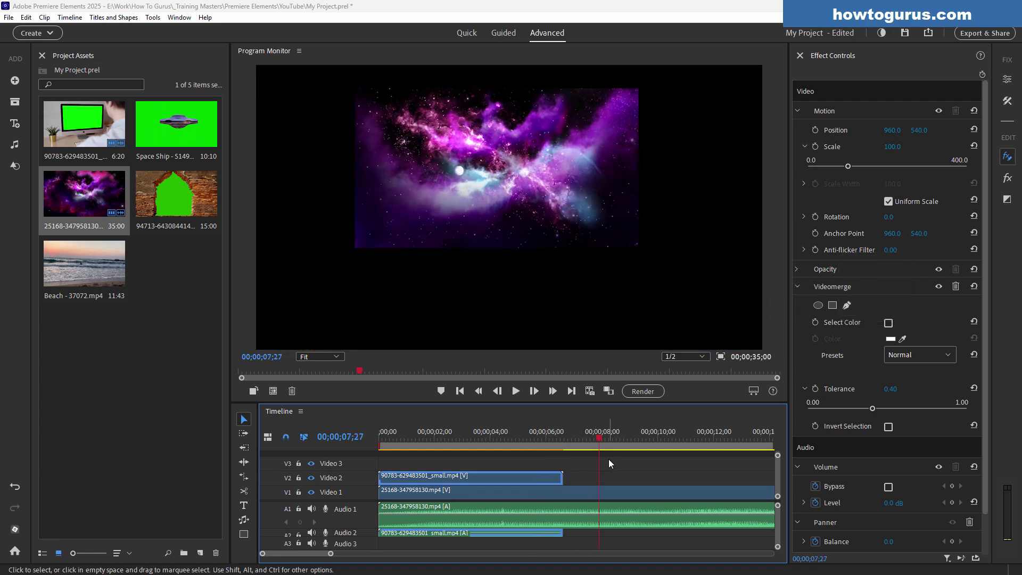
key("ctrl+v")
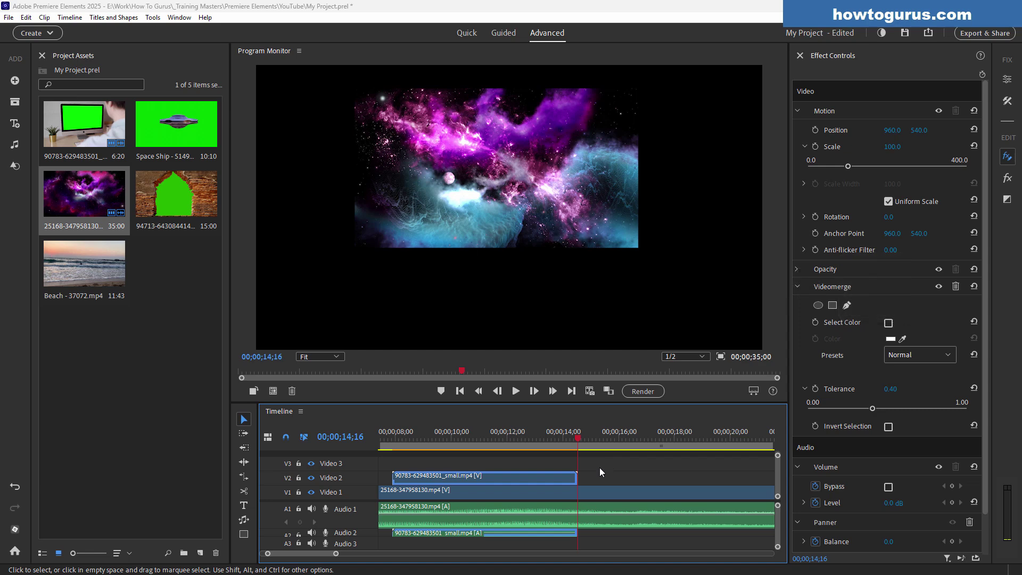
left_click_drag(680, 479, 644, 480)
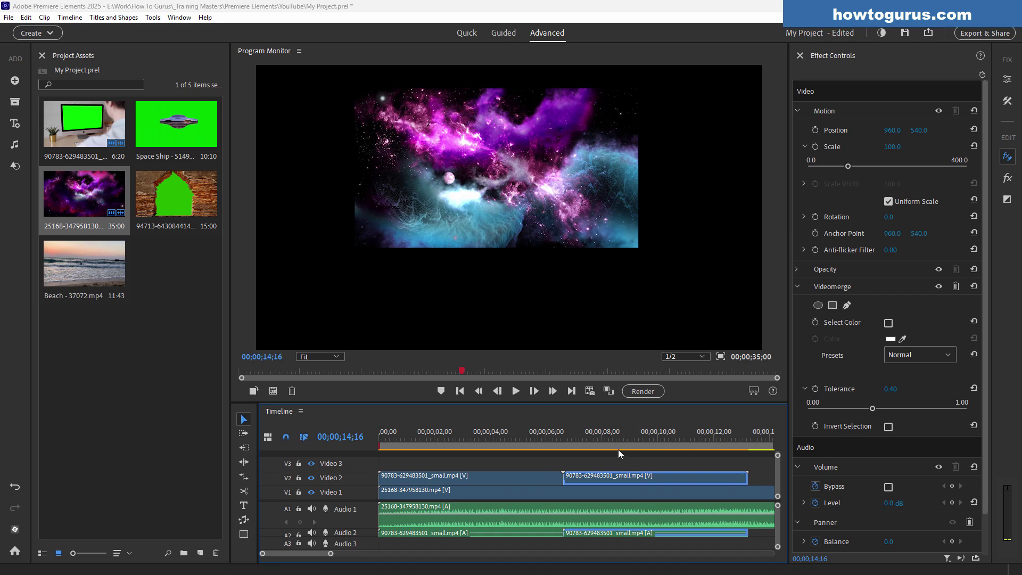
Place Space Ship - 51491.mp4 at the start of Video 3, applying Videomerge, with the playhead at 00;00;01;00
left_click_drag(436, 436, 406, 439)
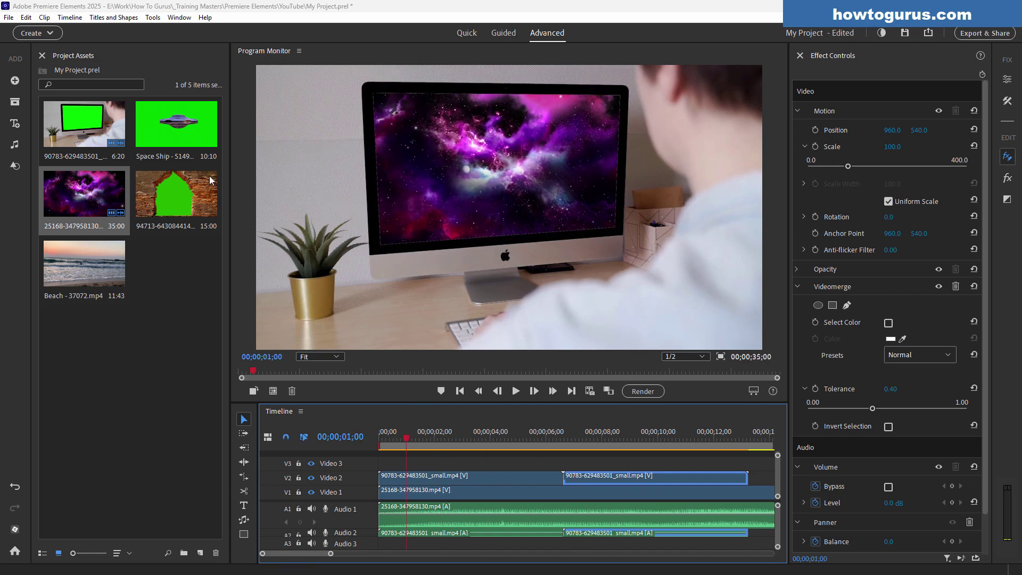
left_click(190, 138)
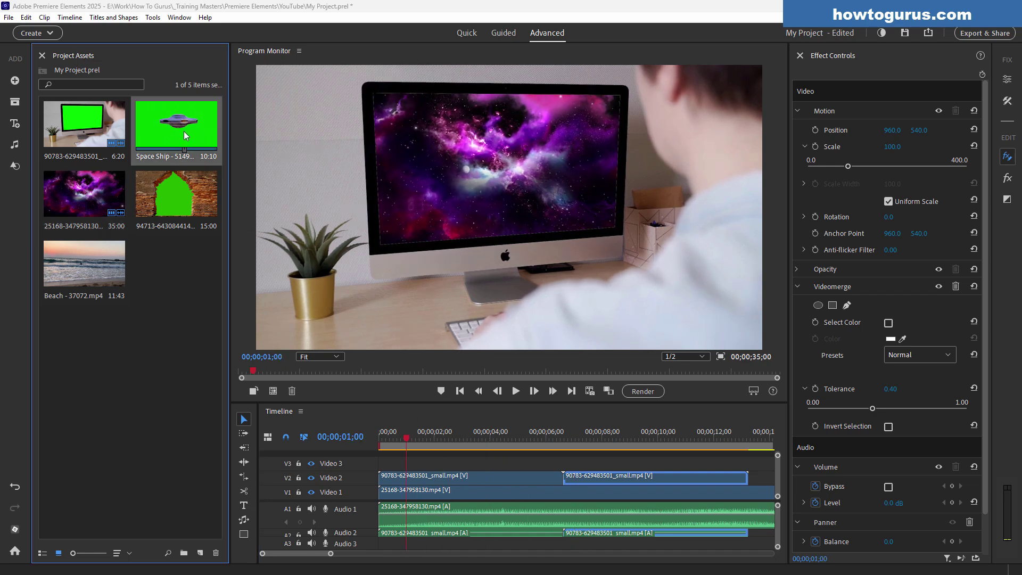
left_click_drag(186, 136, 385, 467)
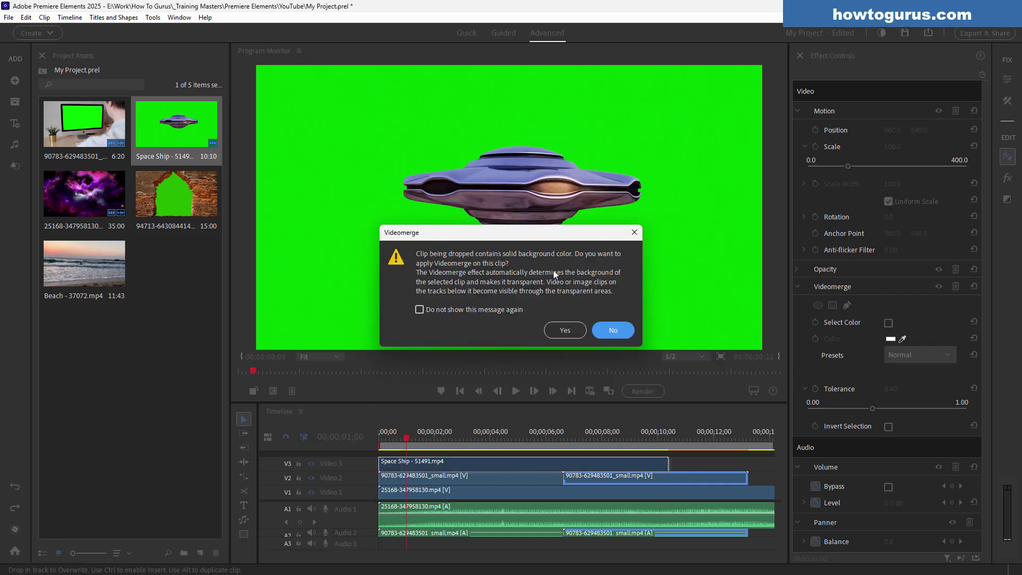
left_click(568, 329)
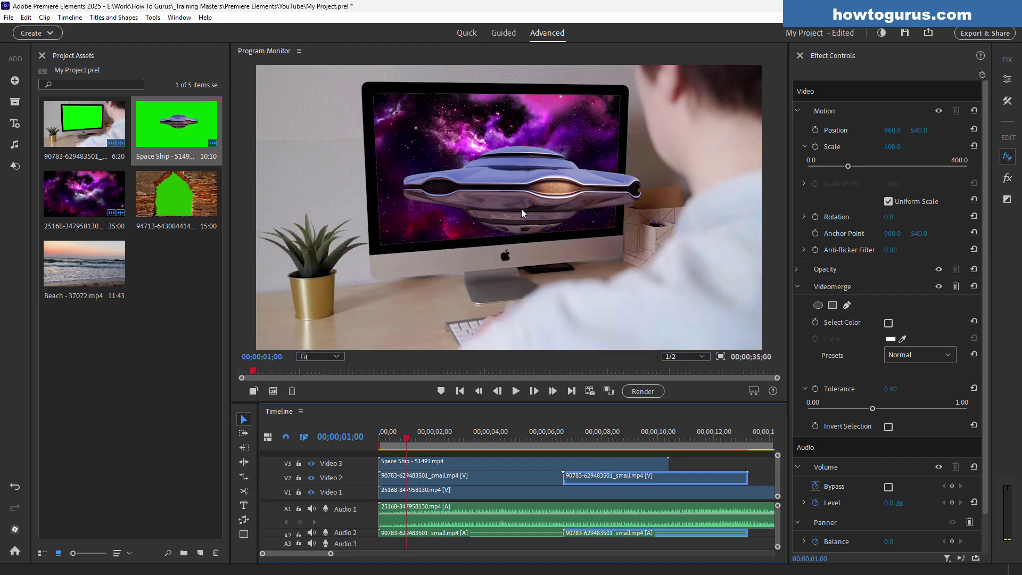
Set the spaceship clip's Scale to 46.7 and its Position to 992, 491 within the computer screen
left_click(534, 220)
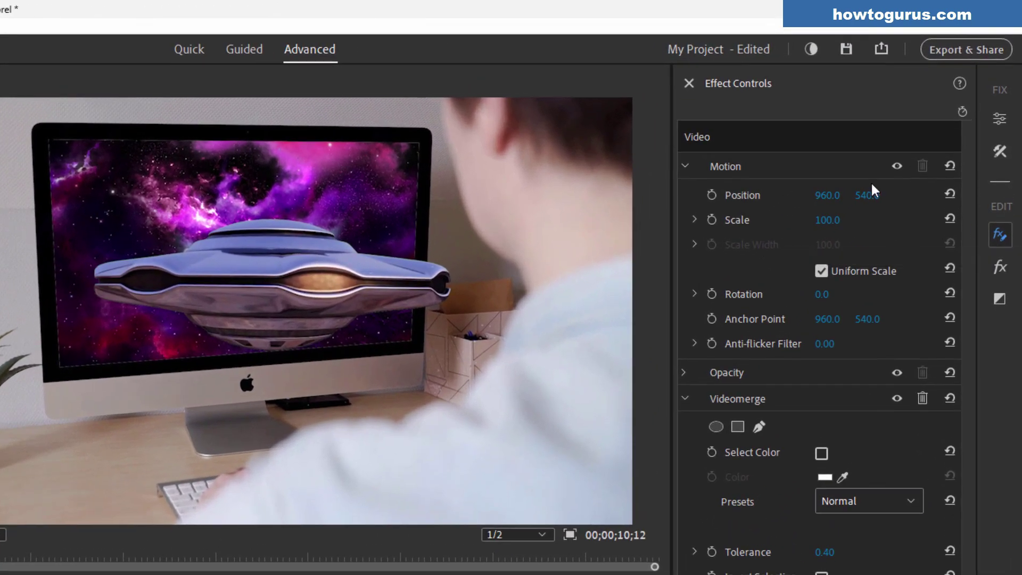
left_click(739, 226)
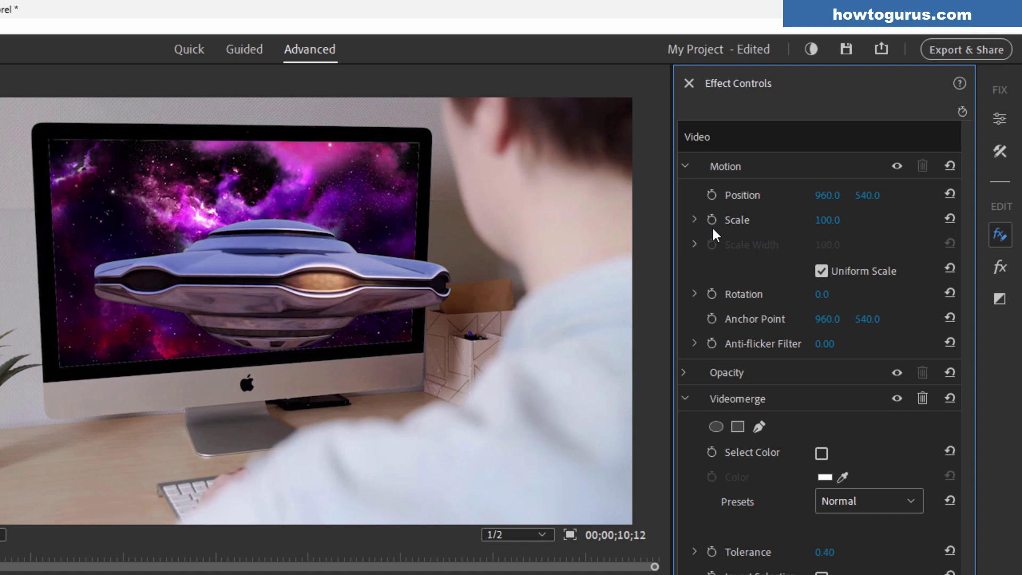
left_click(695, 220)
left_click_drag(761, 250, 727, 251)
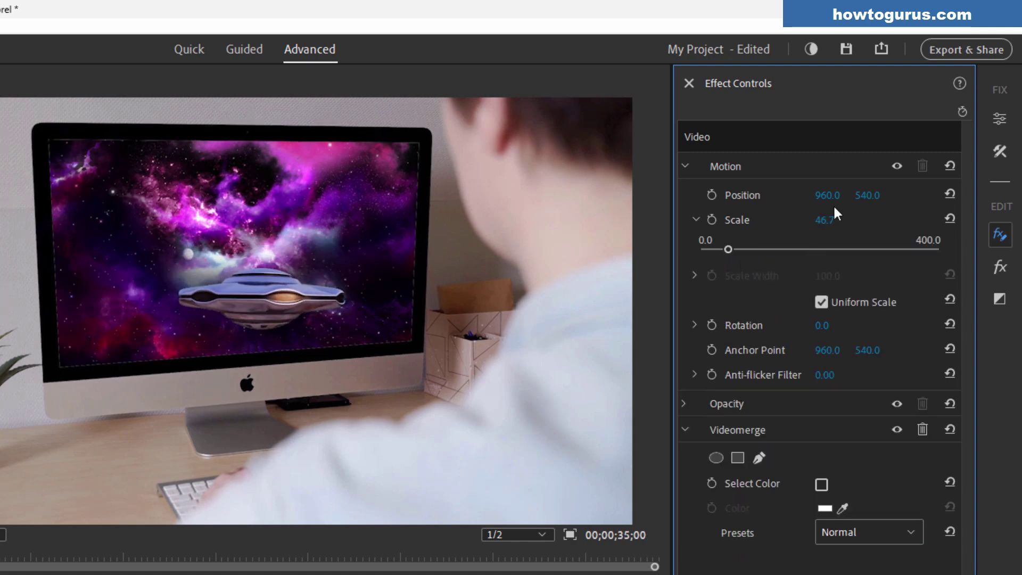
left_click_drag(827, 195, 798, 195)
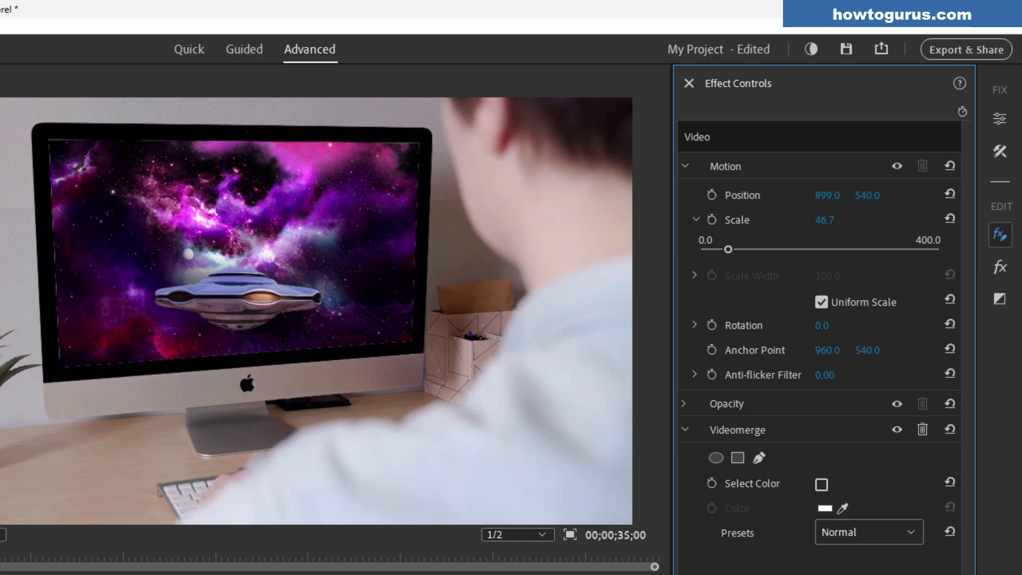
mouse_move(867, 195)
left_mouse_down()
mouse_move(808, 195)
mouse_move(870, 199)
left_mouse_up()
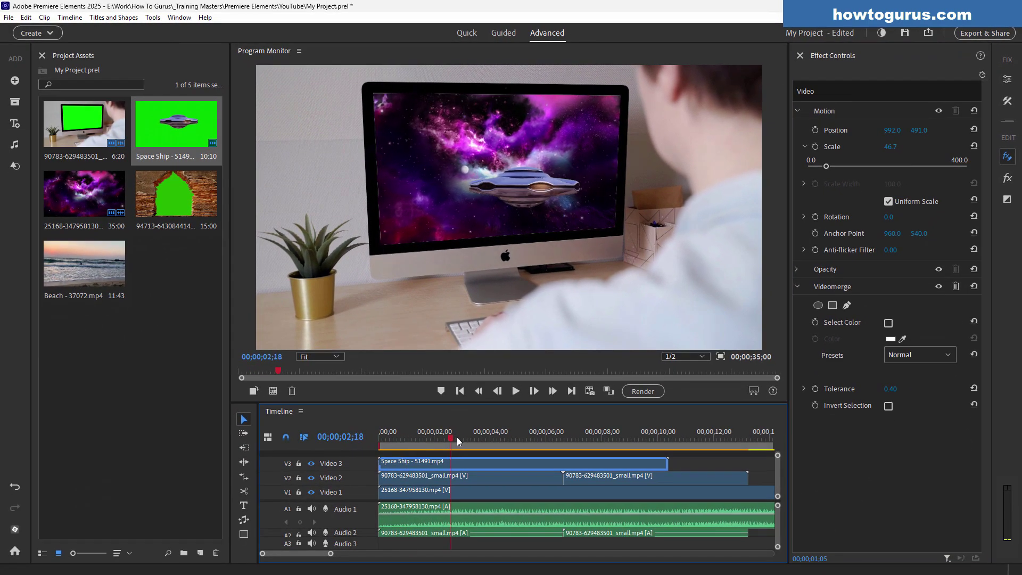
Play the opening seconds of the timeline to review the spaceship's motion in the three-layer composite
left_click_drag(457, 436, 378, 448)
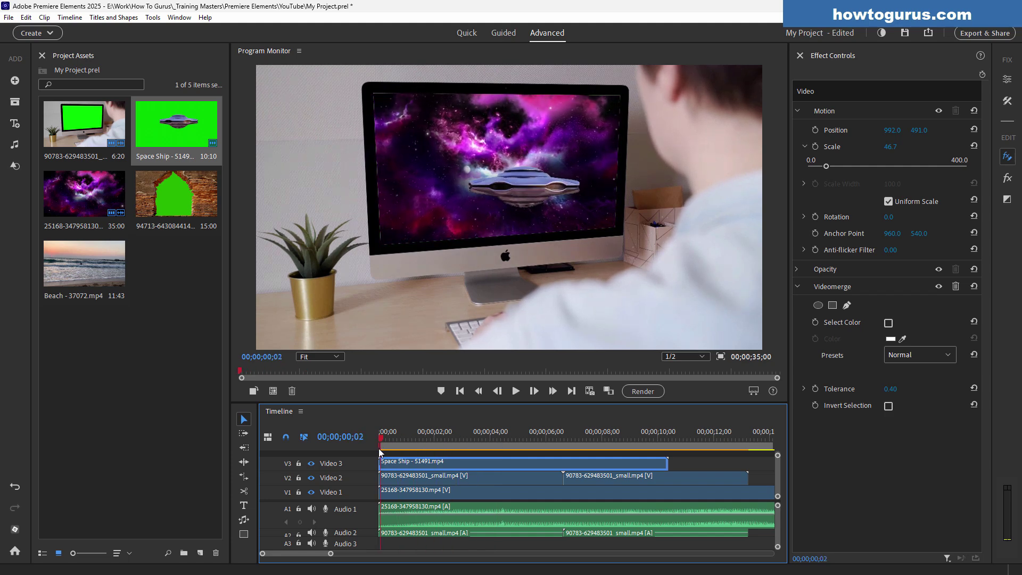
left_click(516, 390)
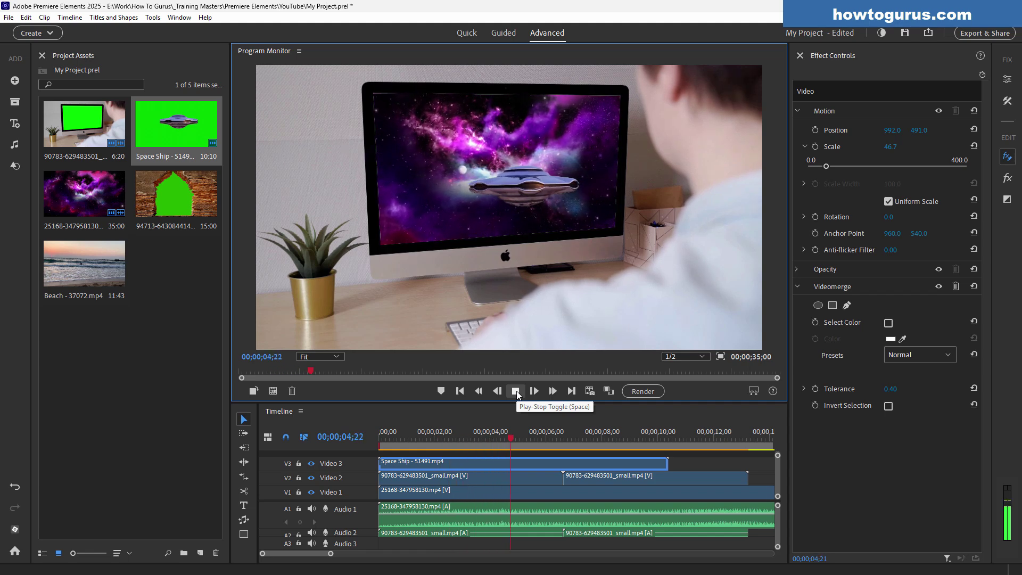
left_click_drag(539, 439, 377, 448)
left_click(667, 309)
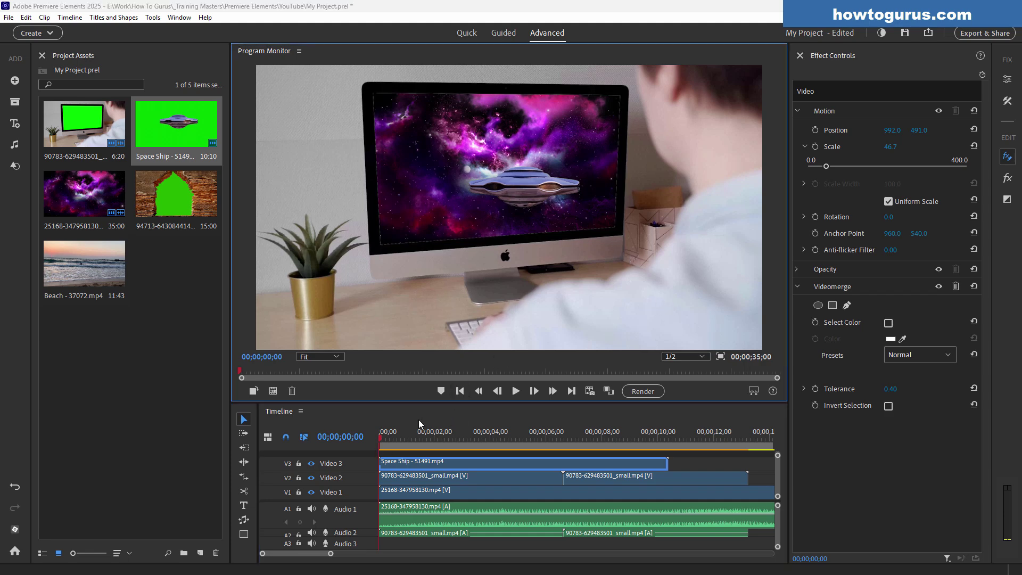
left_click_drag(386, 445, 492, 436)
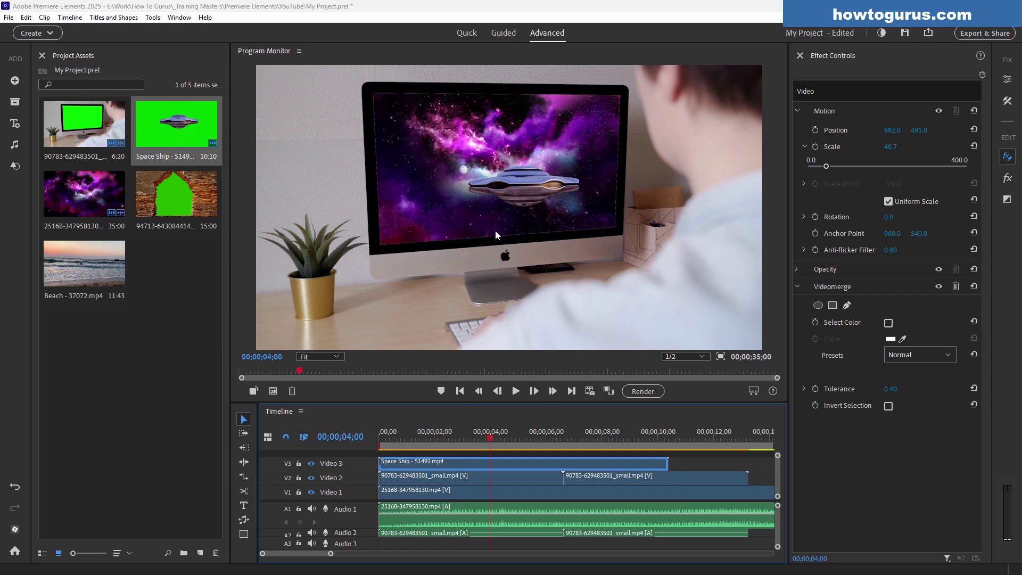
left_click(416, 438)
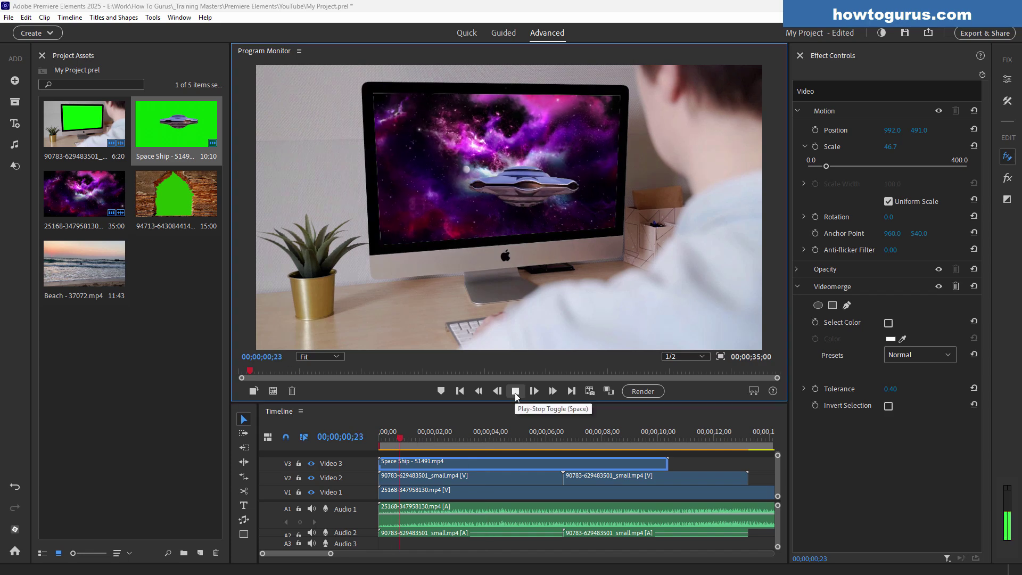
left_click(516, 391)
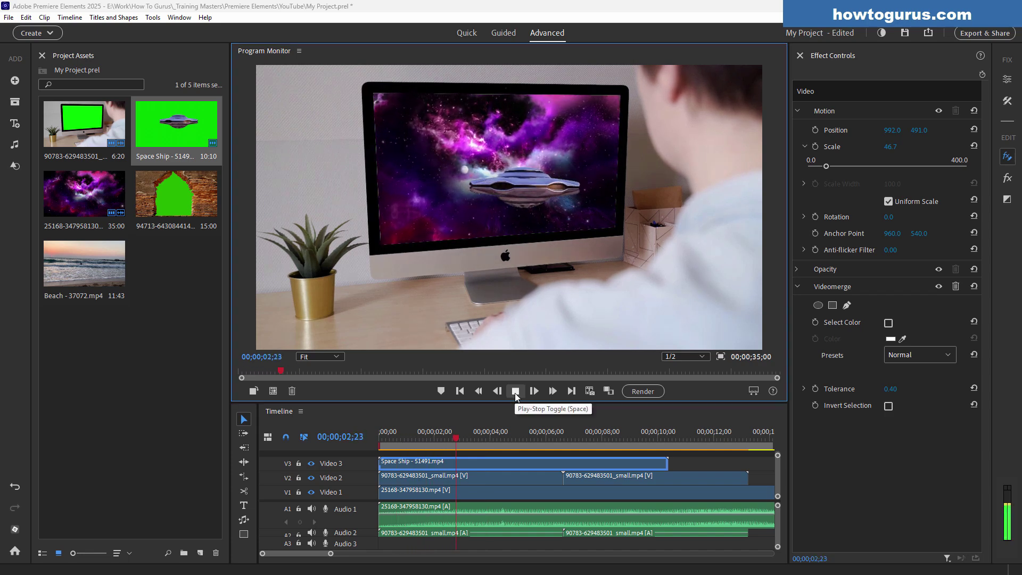
left_click(515, 391)
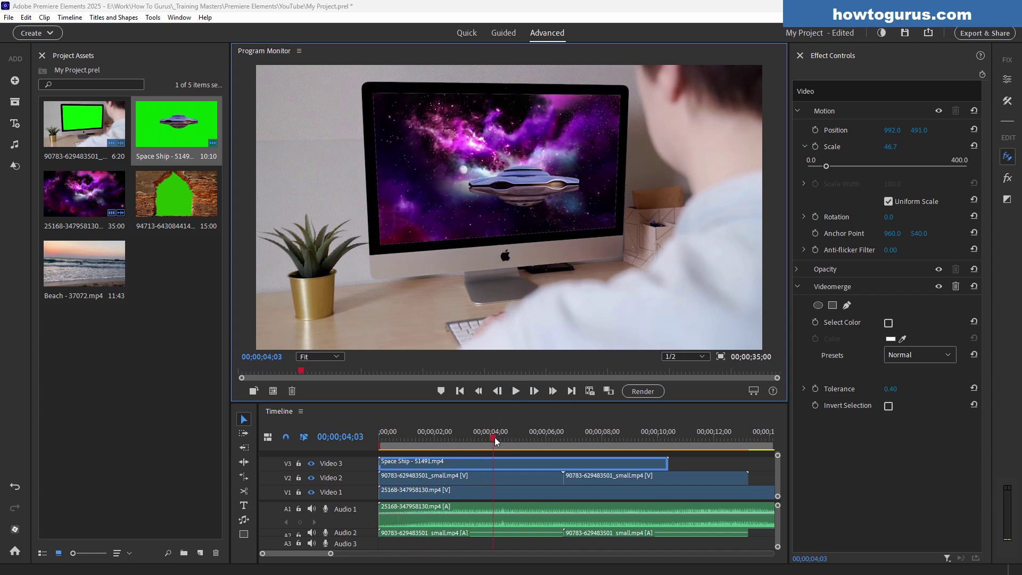
Enable Position, Scale and Rotation keyframing for the spaceship at 00;00;04;00, and move the playhead to 00;00;10;05
left_click(490, 438)
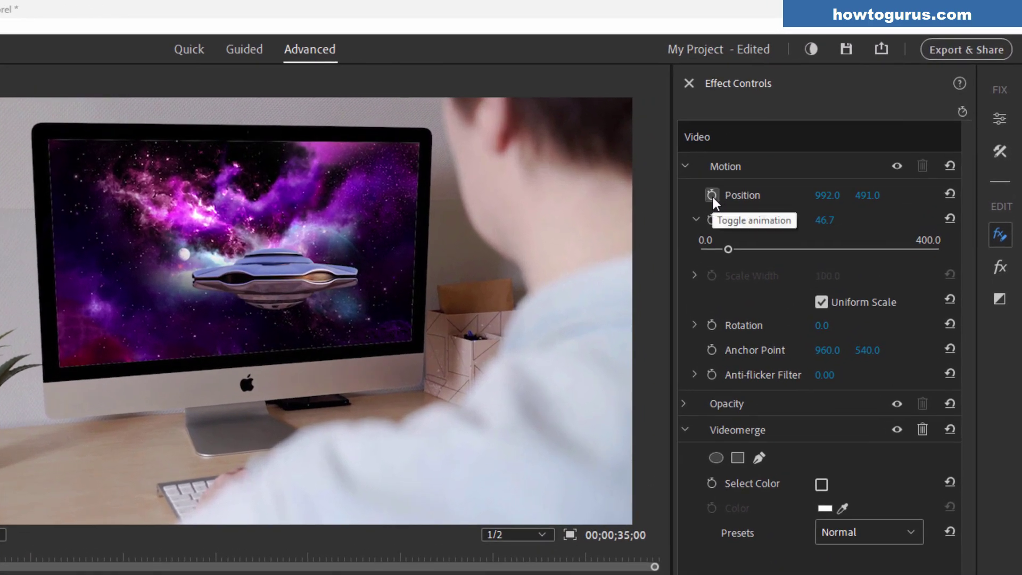
left_click(711, 194)
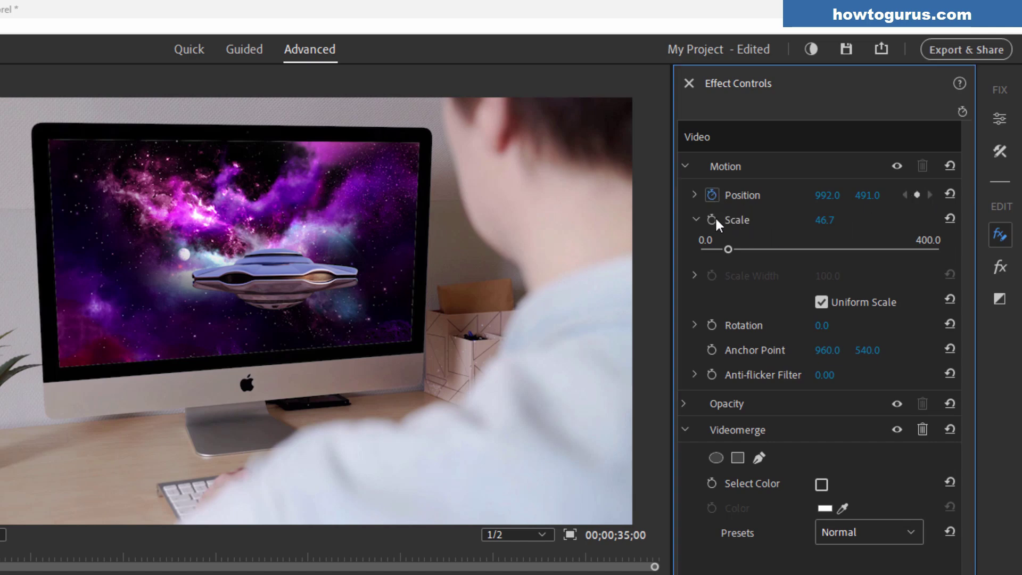
left_click(712, 219)
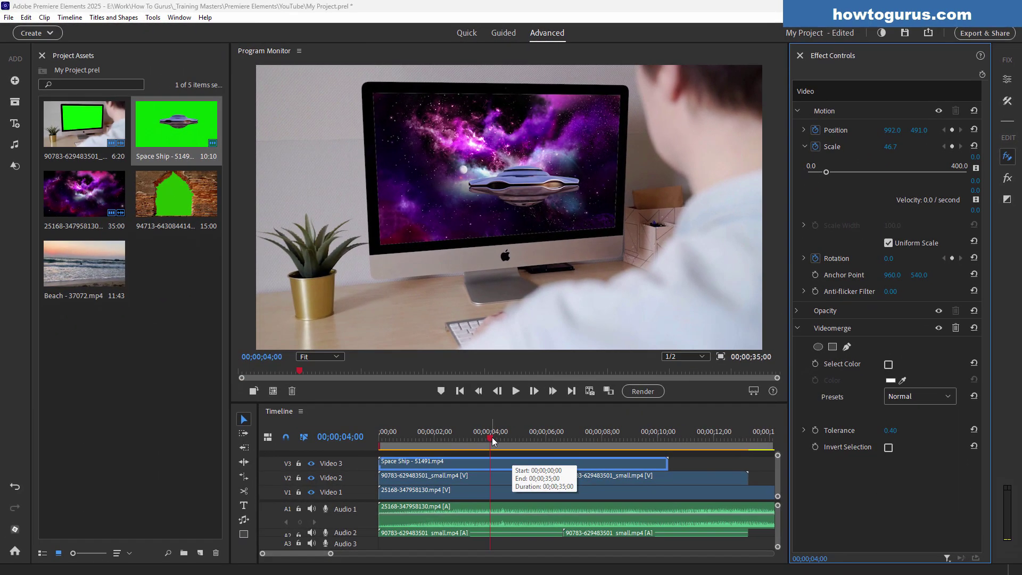
left_click_drag(491, 437, 662, 438)
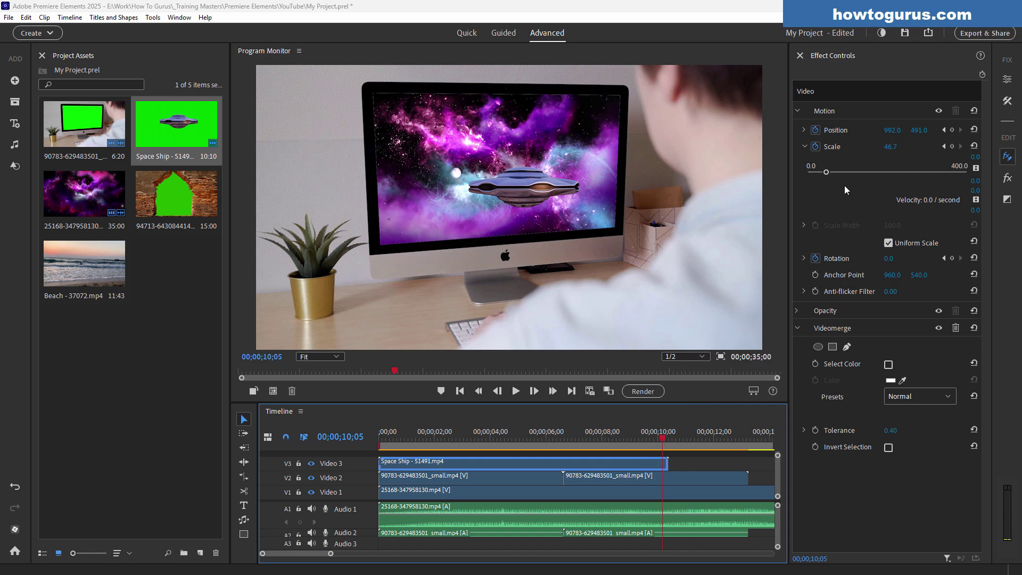
At 00;00;10;05, set the spaceship's Scale to 157.3, Rotation to -72° and Position to -221, 491
left_click_drag(826, 172, 870, 171)
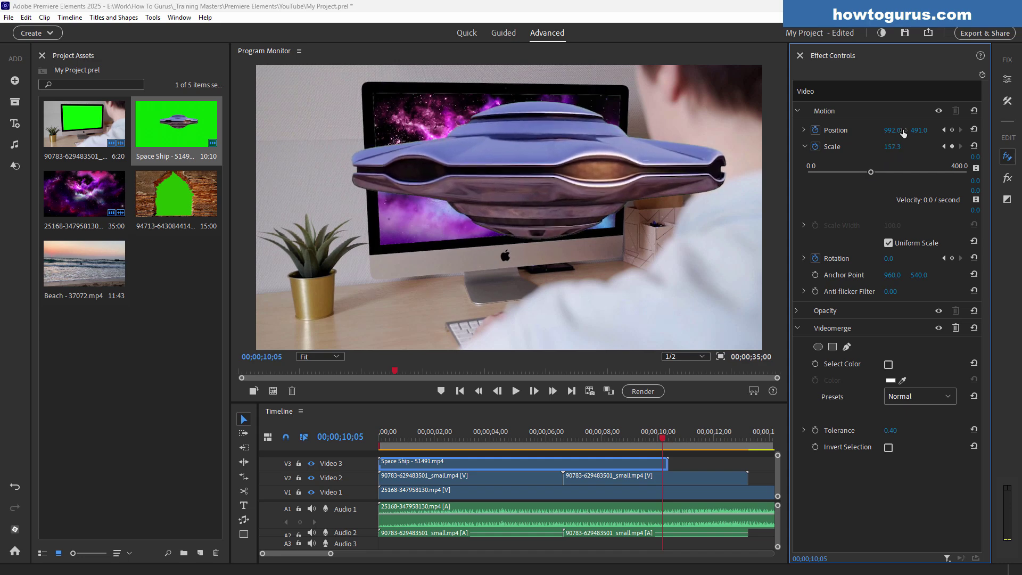
left_click_drag(892, 130, 469, 129)
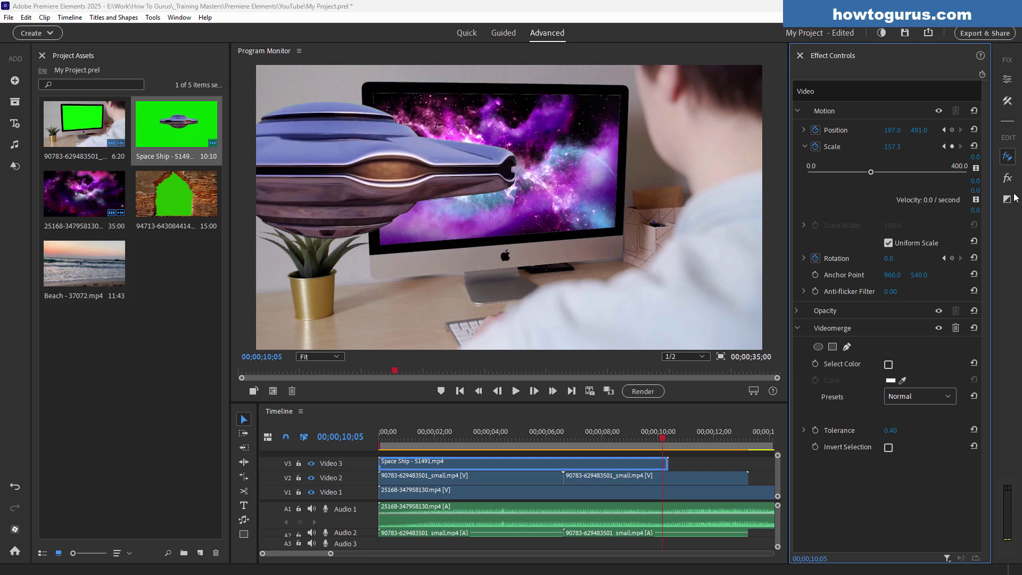
left_click_drag(889, 259, 851, 259)
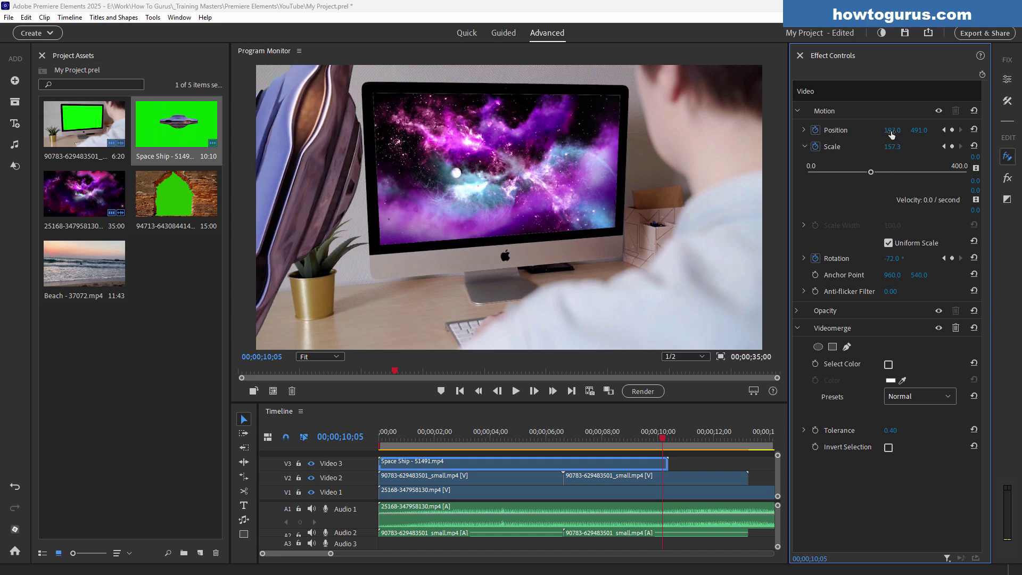
left_click_drag(892, 130, 670, 129)
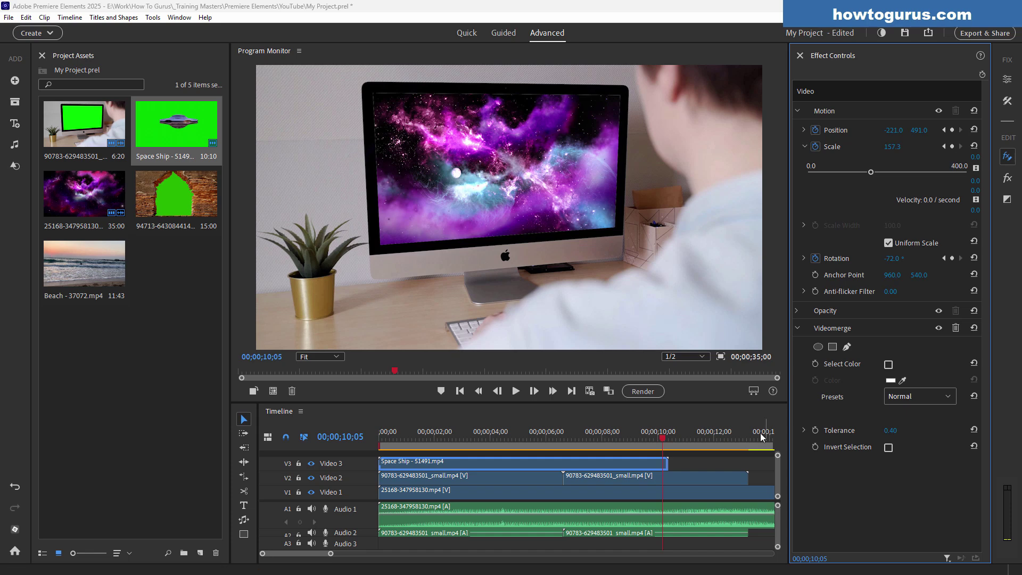
Play the composite from the start to review the spaceship's flight out of the computer screen, and return the playhead to 00;00;00;00
left_click_drag(665, 436, 386, 449)
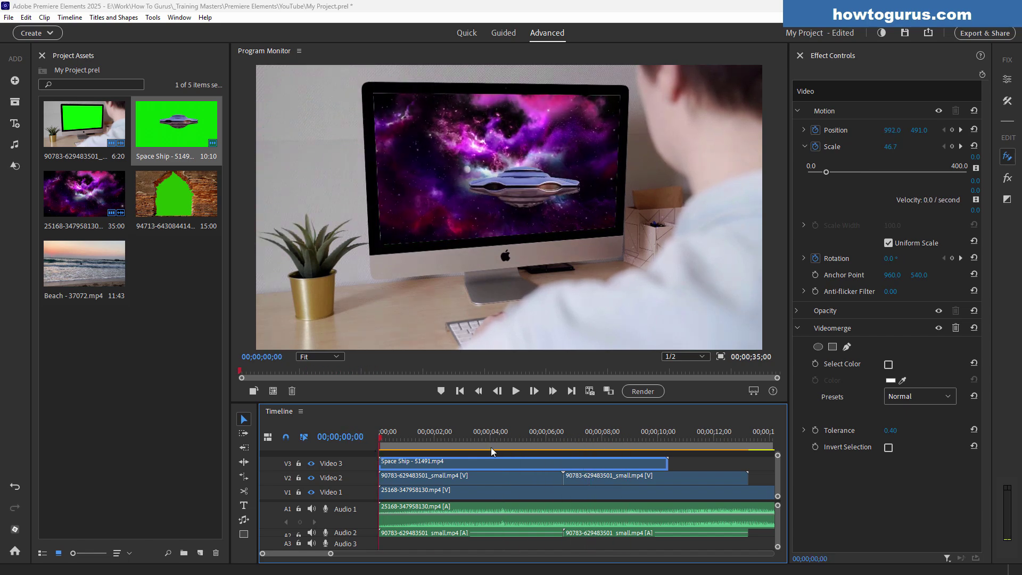
left_click(516, 391)
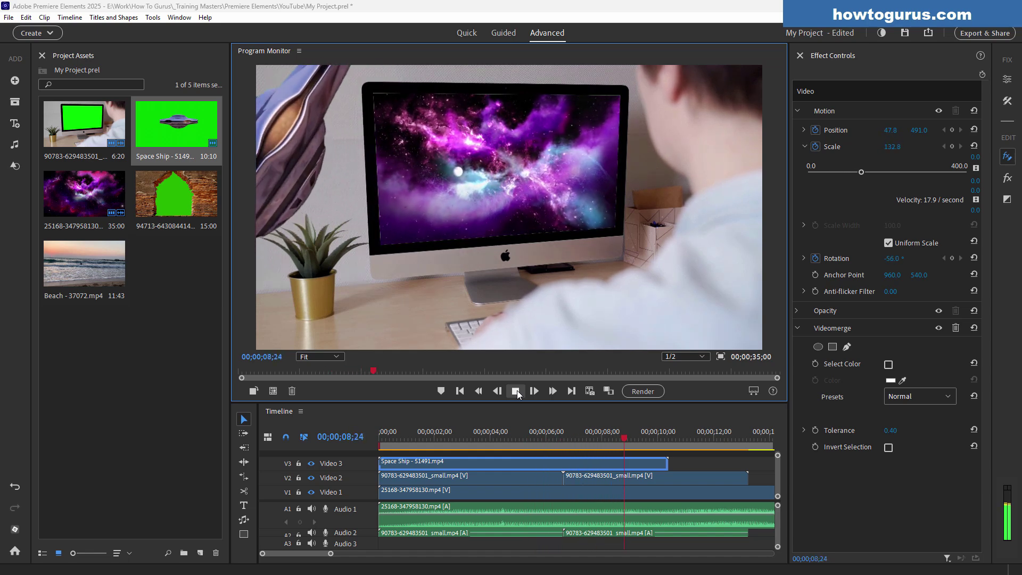
left_click(515, 391)
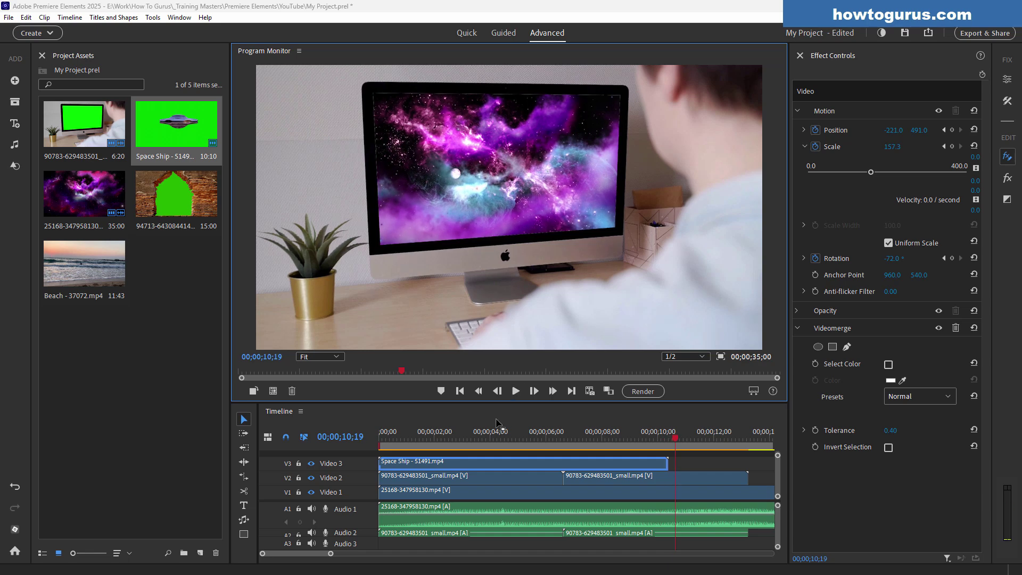
left_click_drag(498, 436, 376, 443)
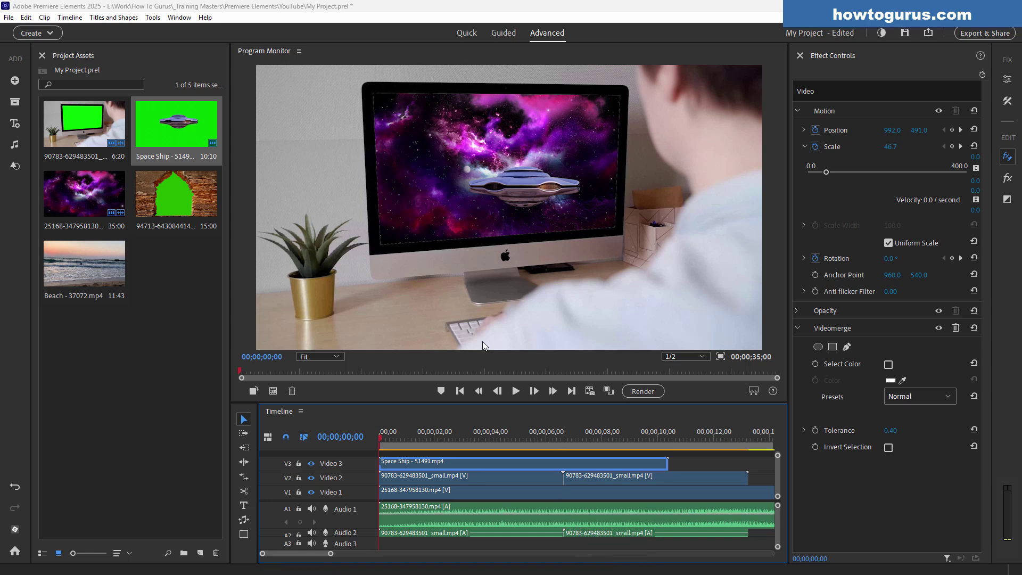
Browse the music scores to Nightscape in the Atmospheric category and bring the empty Audio 3 track fully into view
left_click(17, 145)
scroll(148, 159, "up", 5)
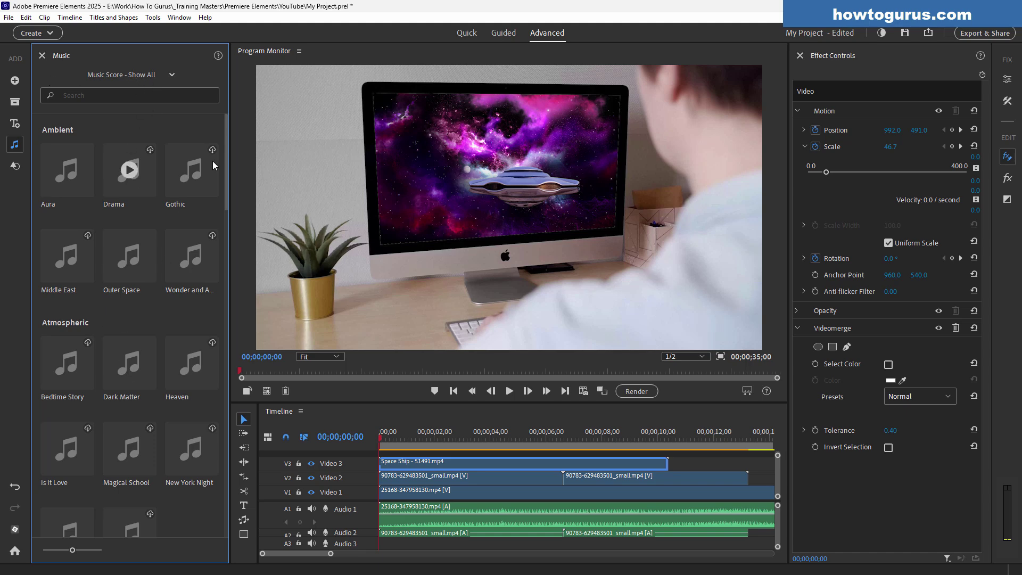
left_click_drag(227, 186, 222, 240)
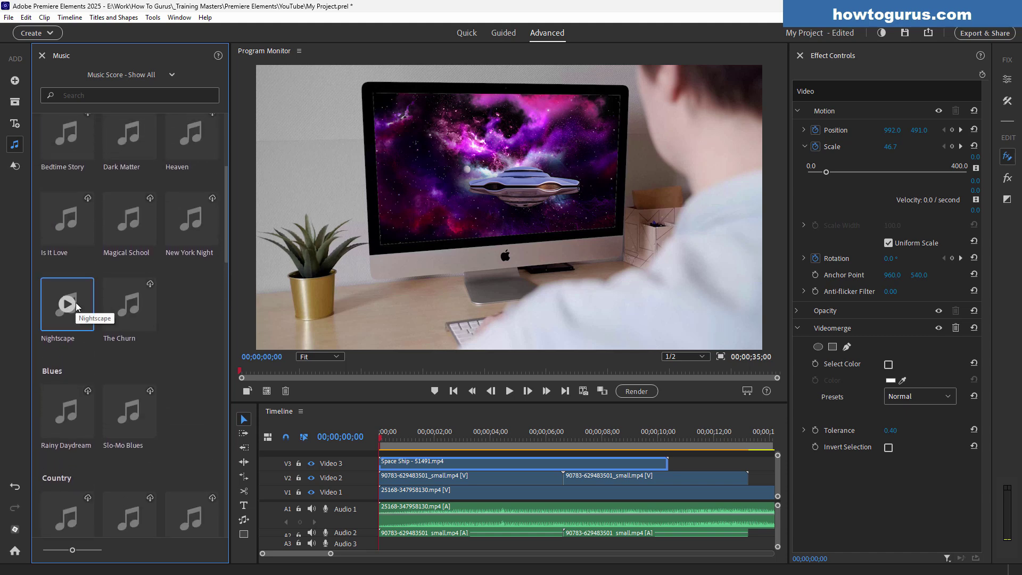
left_click(76, 306)
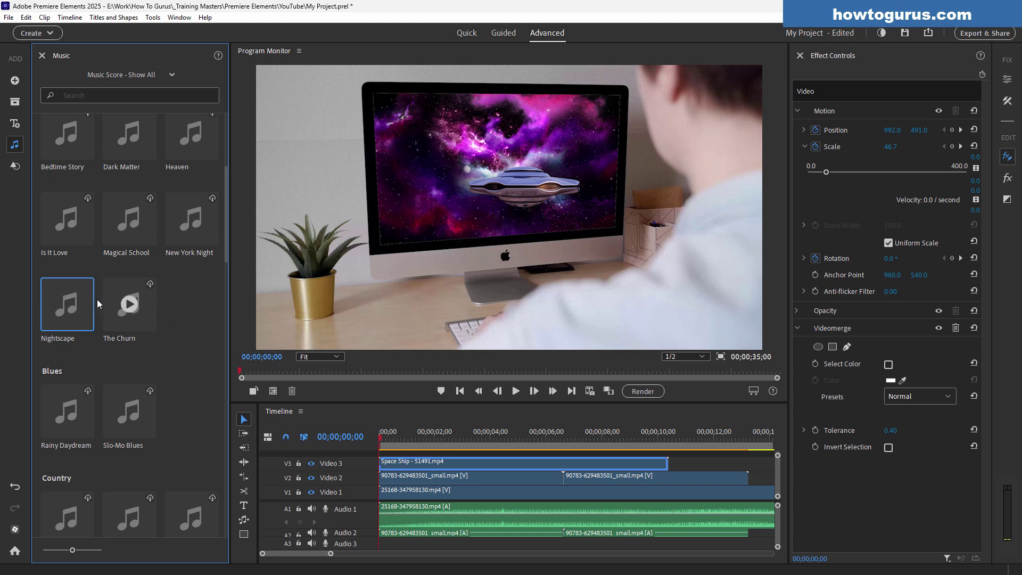
left_click(71, 307)
left_click(778, 549)
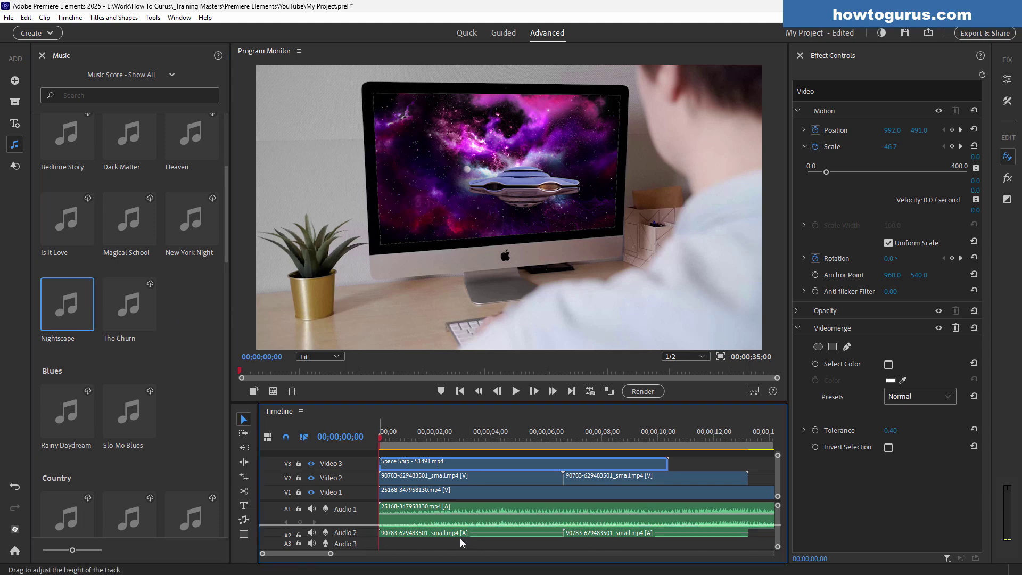
scroll(779, 523, "down", 1)
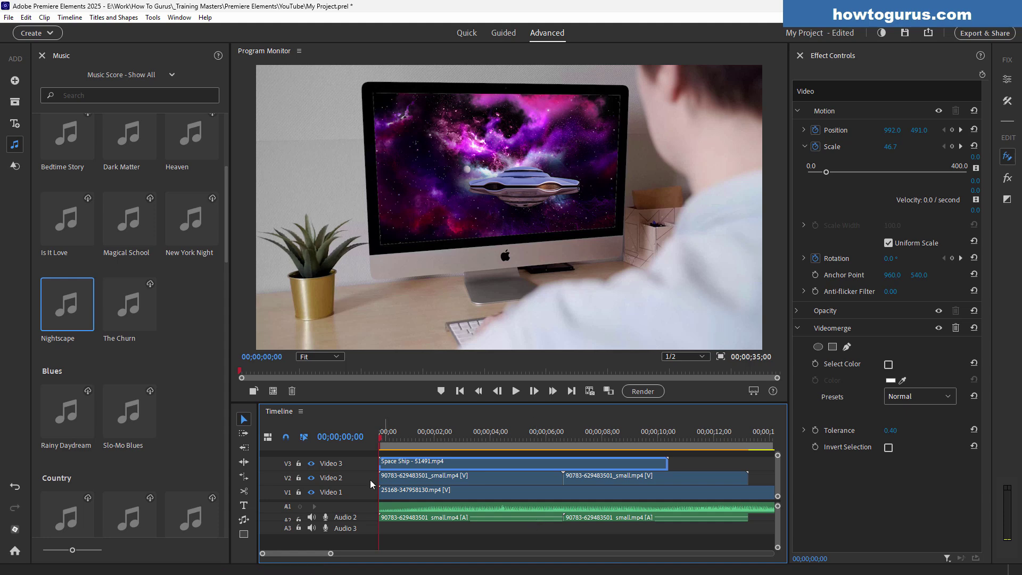
mouse_move(80, 303)
left_click(191, 238)
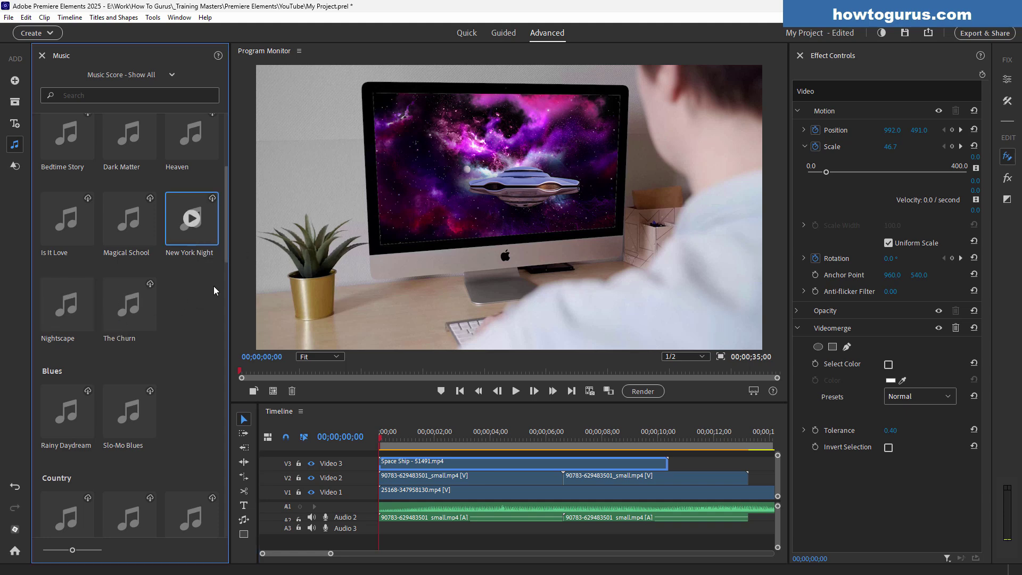
left_click_drag(191, 239, 392, 531)
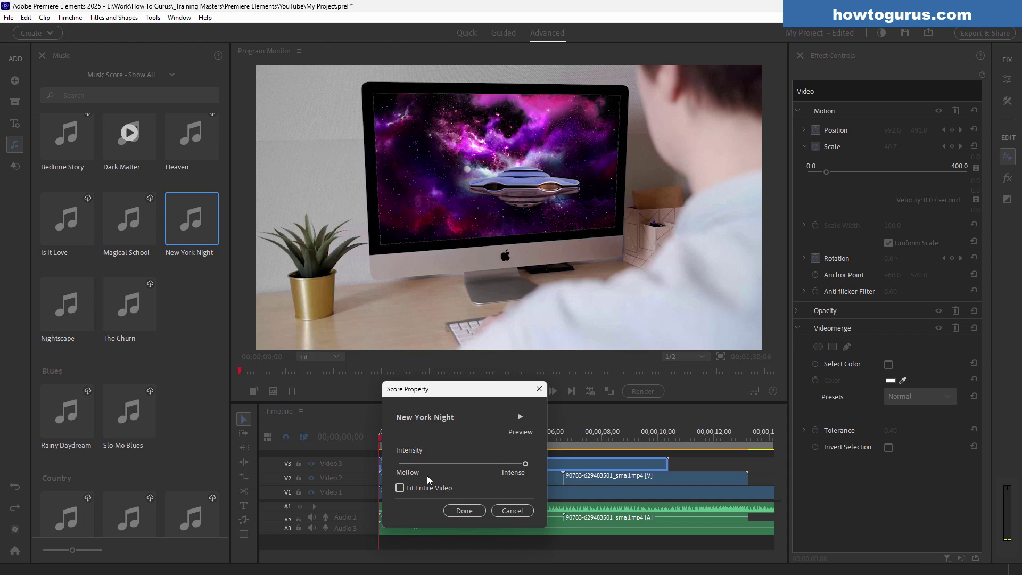
left_click(519, 512)
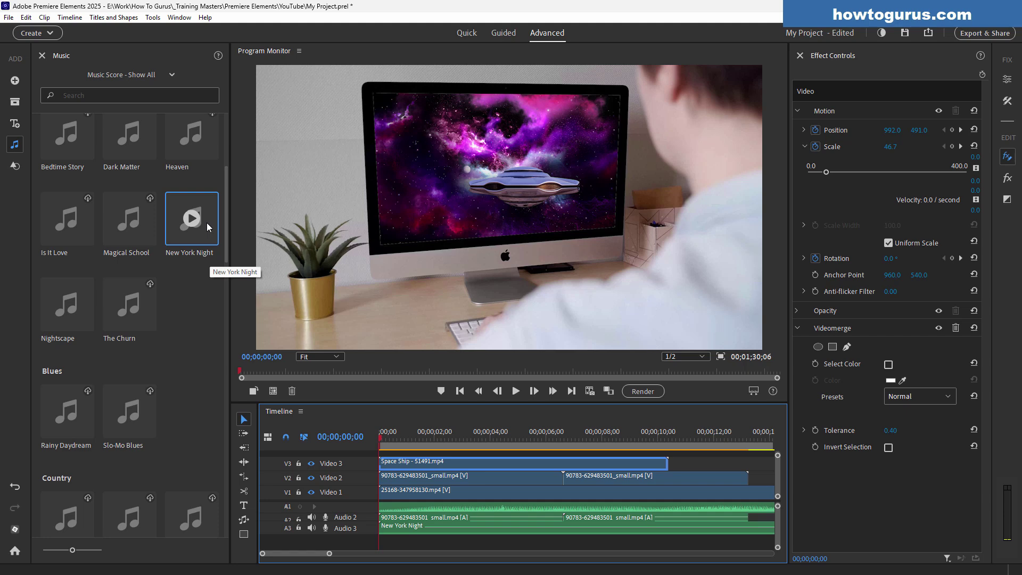
left_click(447, 531)
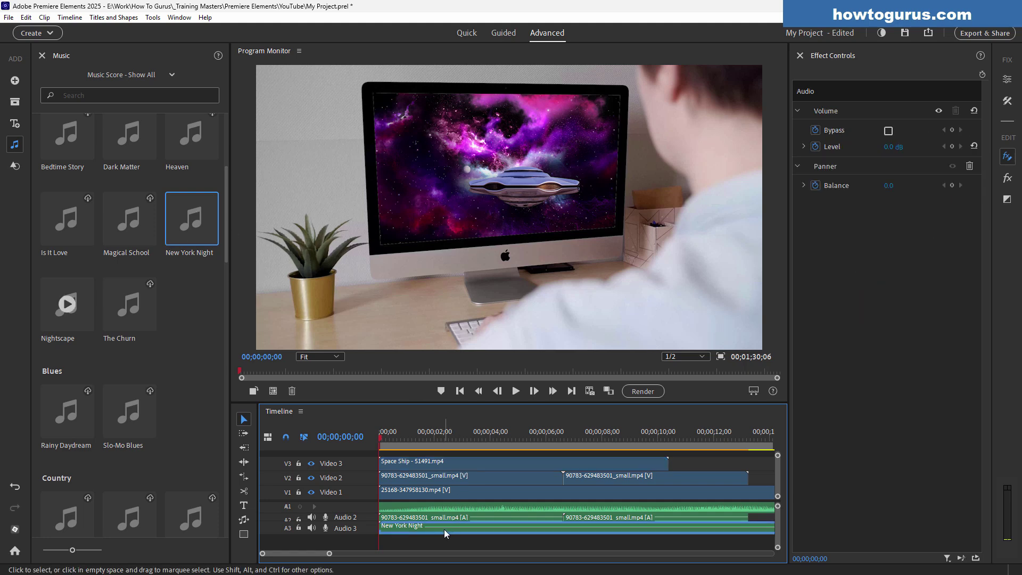
key("Delete")
Add the Nightscape score at the start of Audio 3 at full intensity, and fit the whole timeline in view
left_click(86, 315)
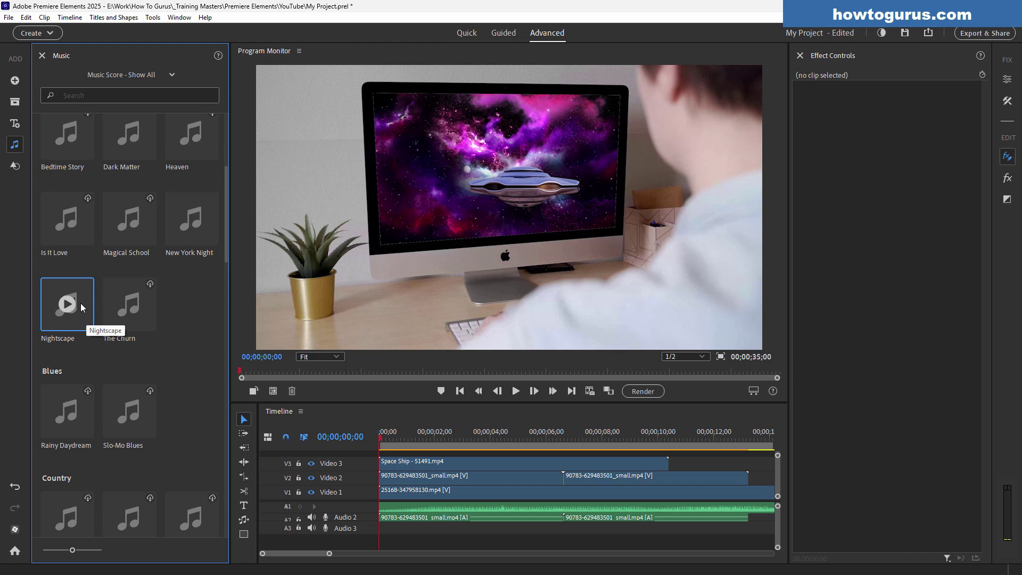
left_click_drag(83, 308, 367, 542)
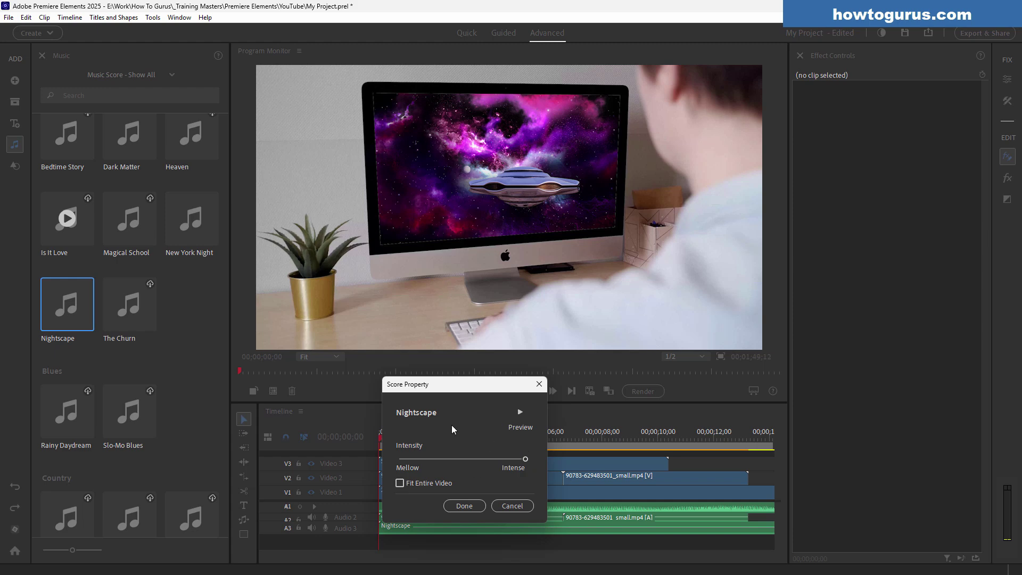
left_click(471, 506)
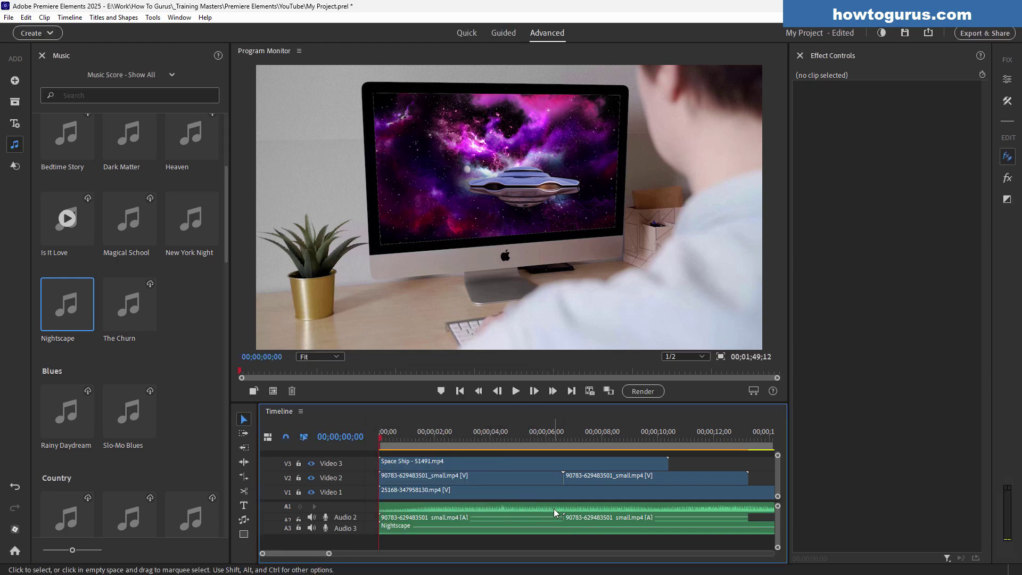
left_click(753, 391)
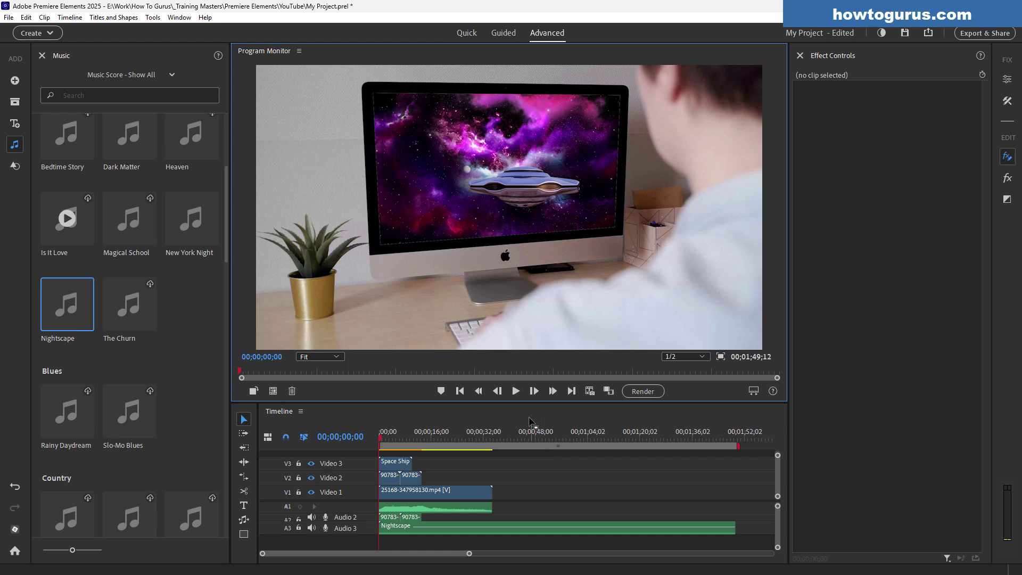
Play the Nightscape music around the 15-second mark to find a cut point, and park the playhead at 00;00;14;19
left_click(516, 392)
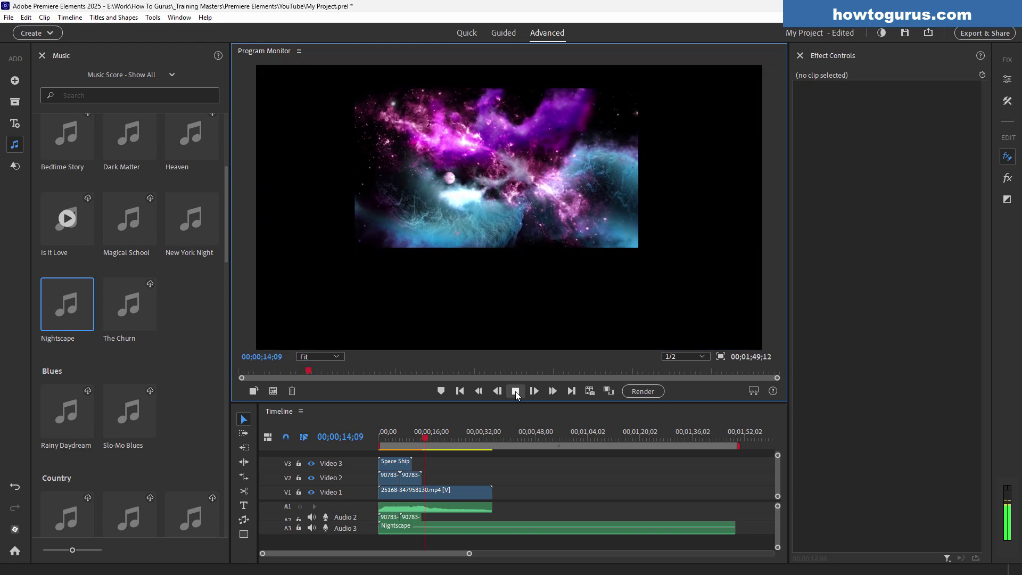
left_click(515, 391)
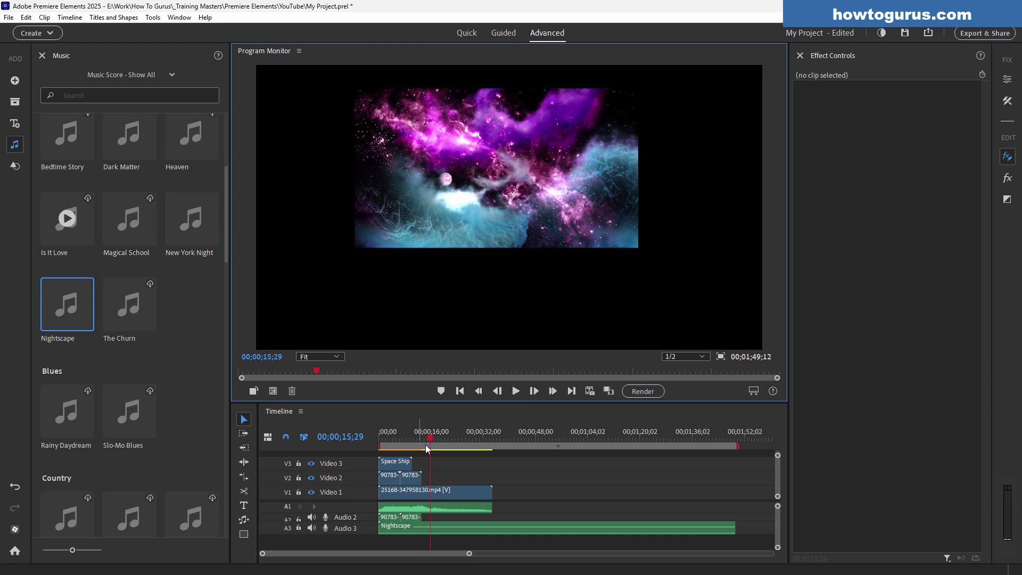
left_click(424, 436)
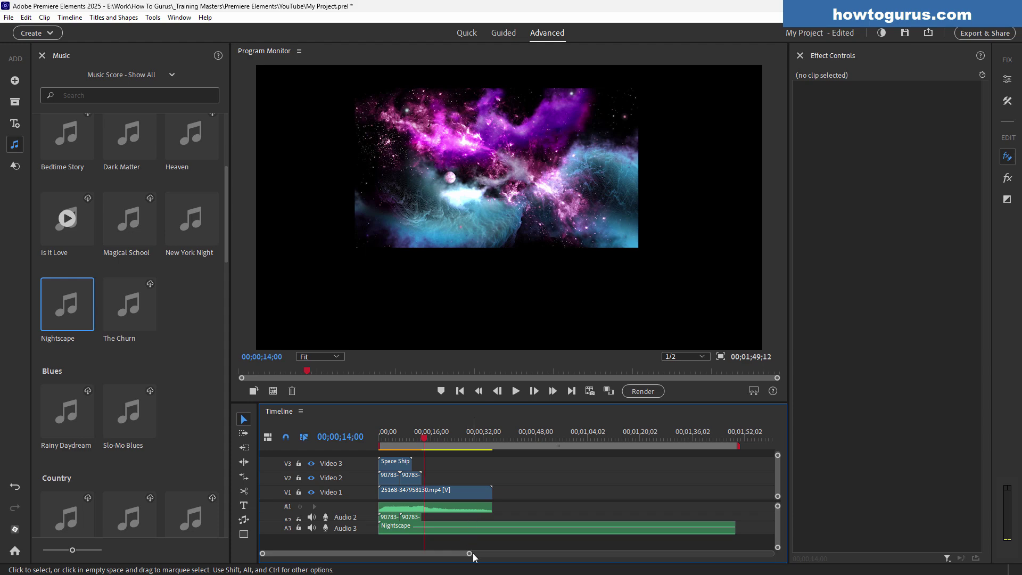
left_click_drag(469, 554, 385, 562)
left_click(515, 393)
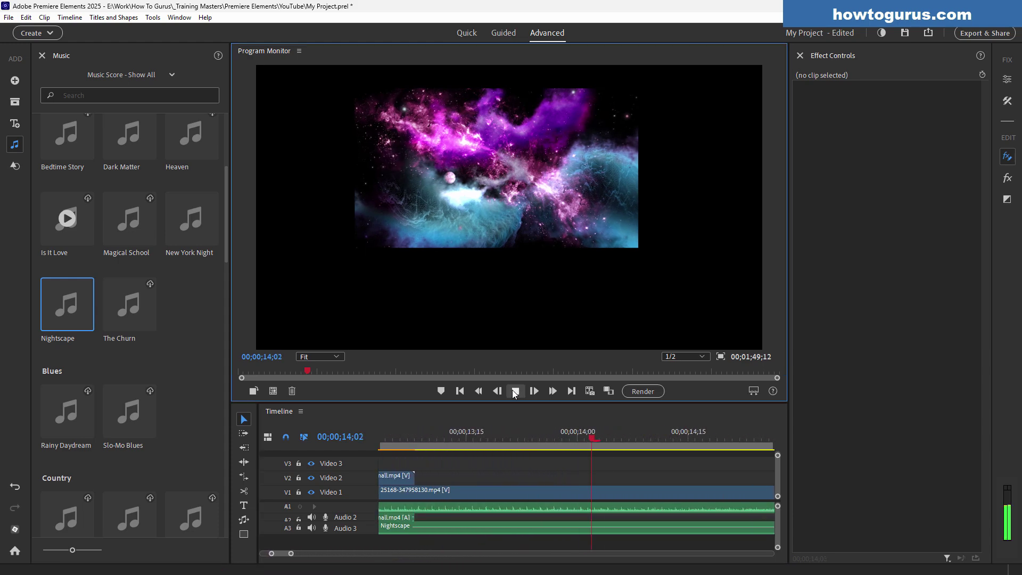
left_click_drag(283, 553, 287, 553)
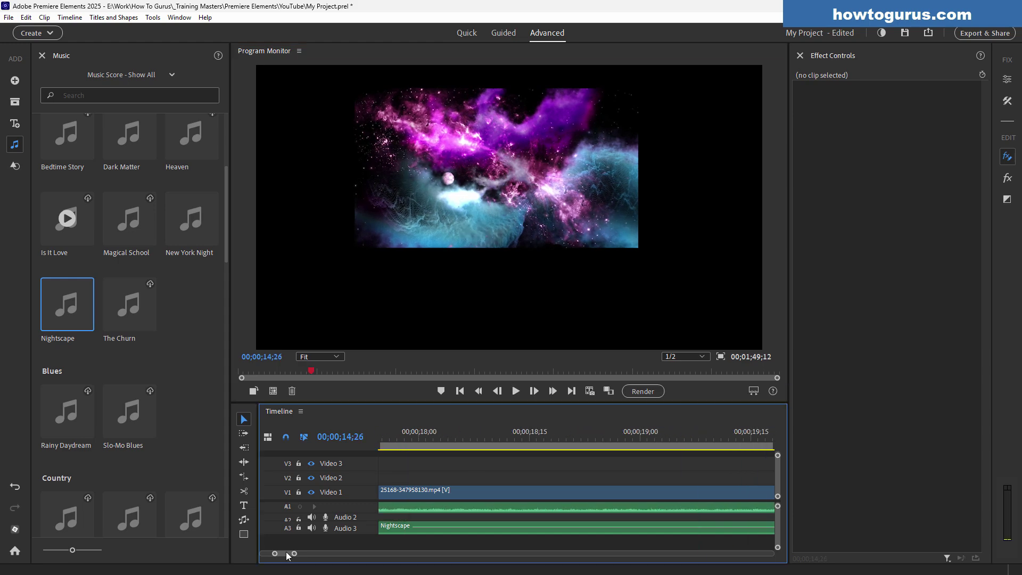
left_click(516, 391)
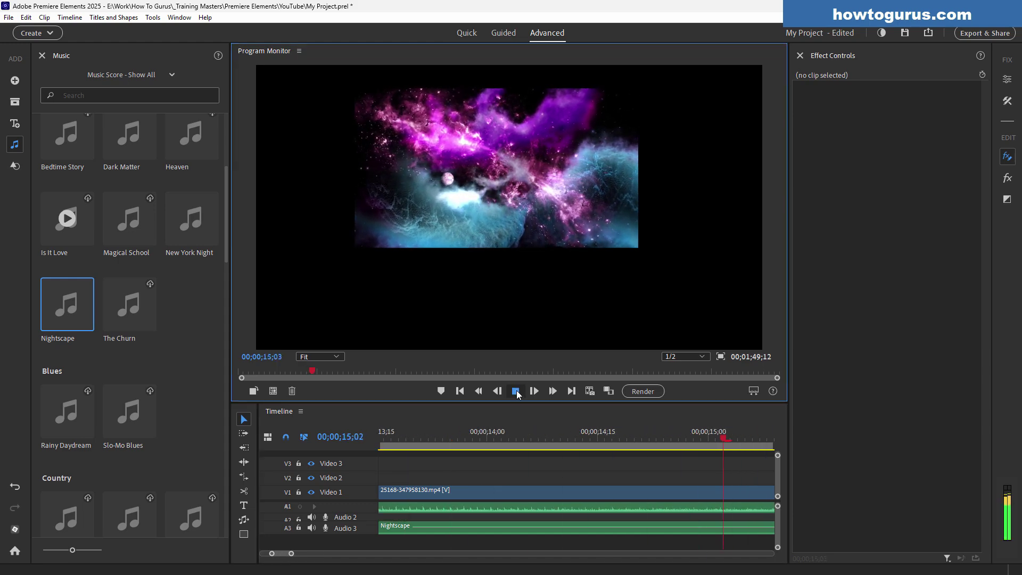
left_click(516, 392)
left_click(651, 440)
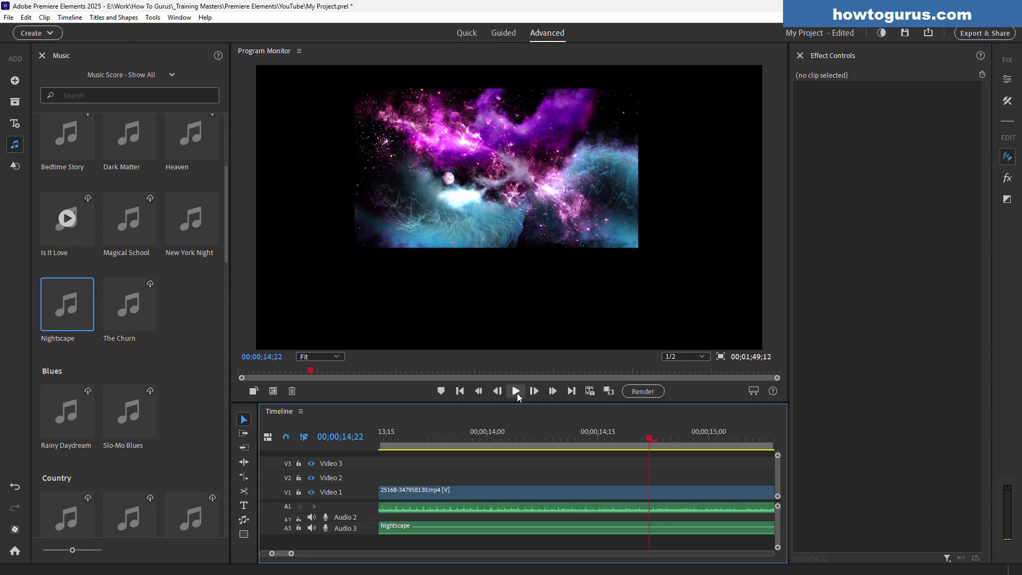
left_click(516, 392)
left_click(516, 392)
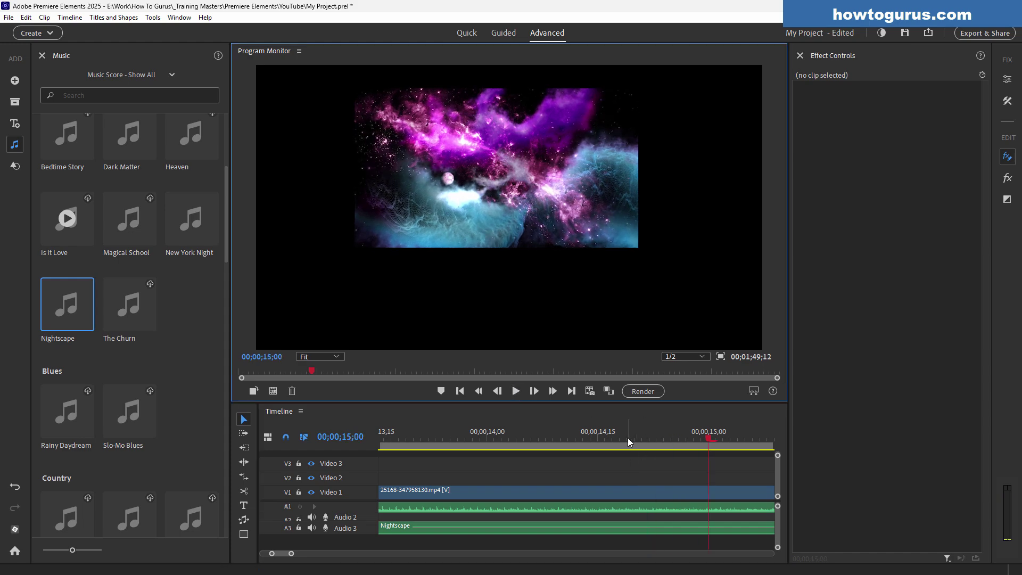
left_click(534, 392)
left_click(631, 434)
Cut away the opening of the Nightscape clip before 00;00;14;19 and move the remaining music to the start of Audio 3
left_click(520, 529)
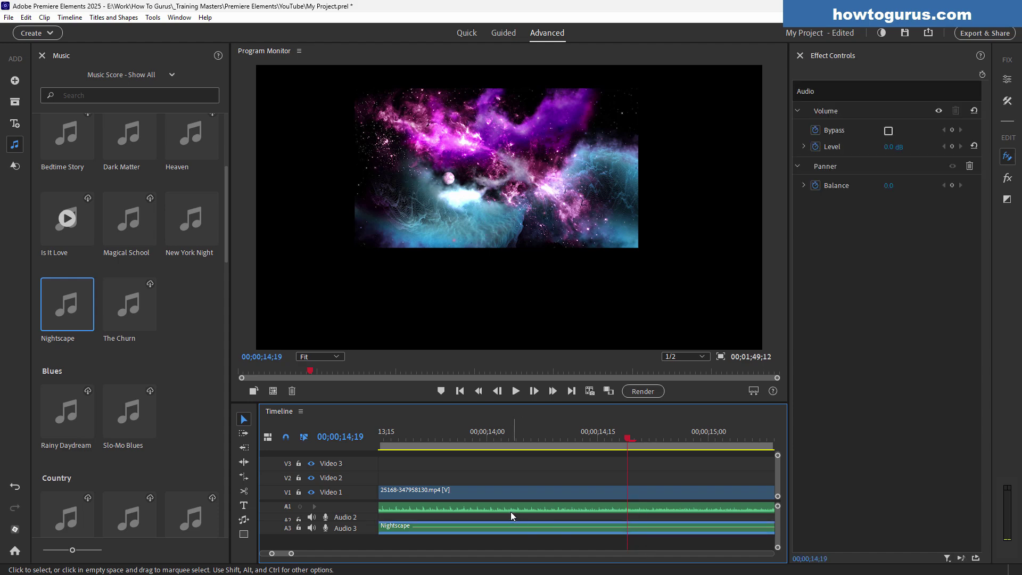
left_click(244, 491)
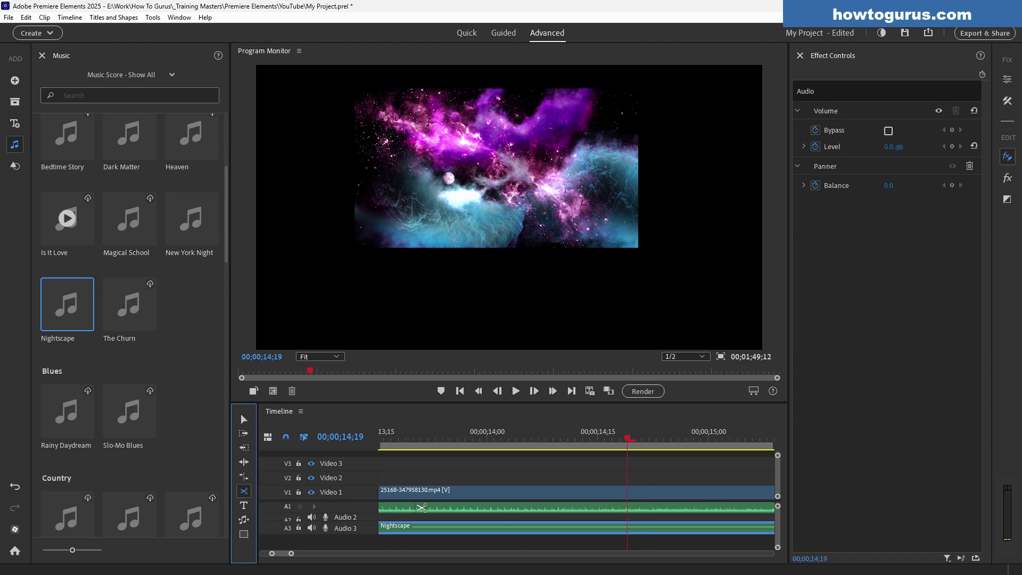
left_click(630, 528)
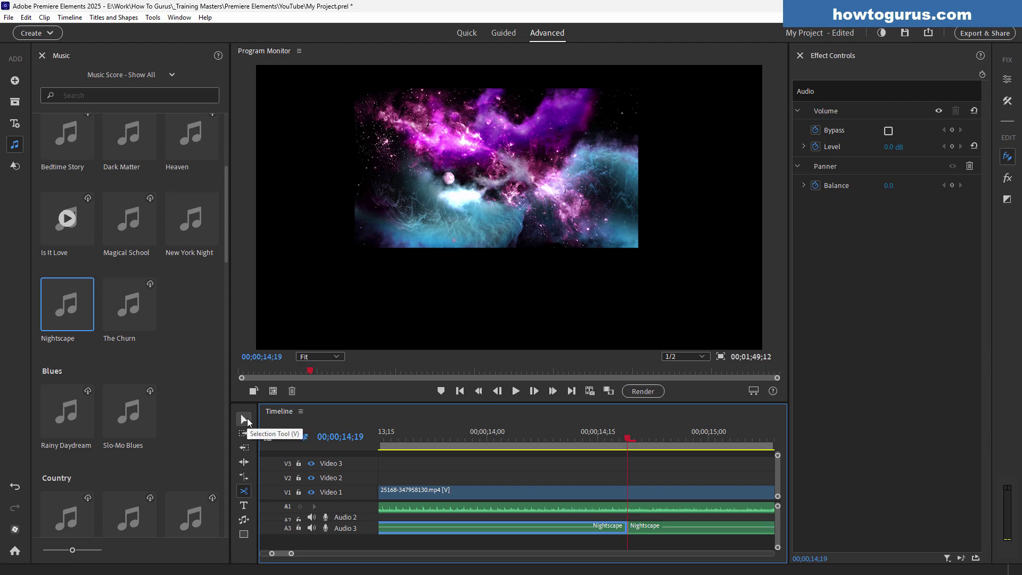
left_click(242, 418)
left_click(525, 533)
key("Delete")
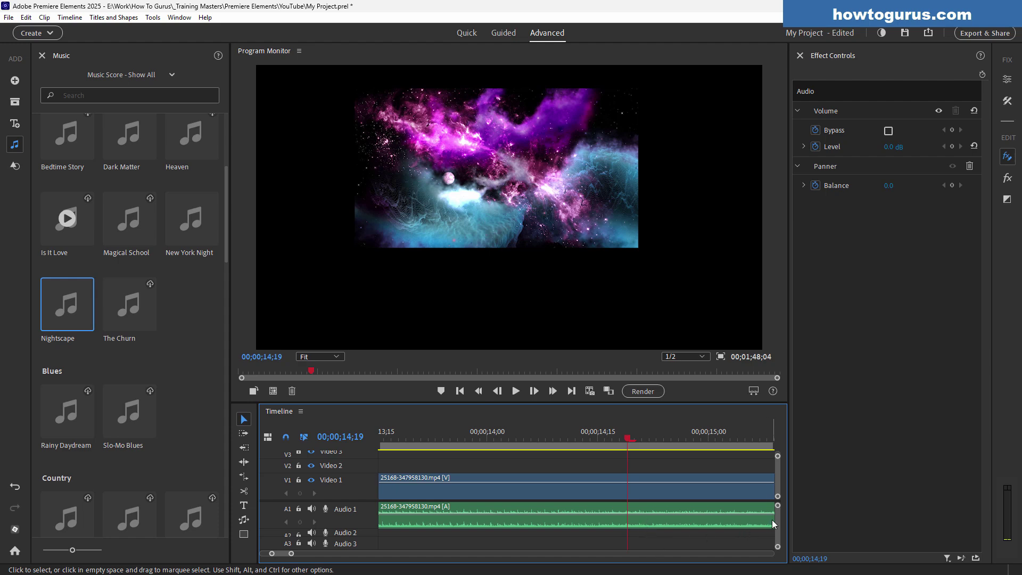
left_click_drag(777, 525, 779, 536)
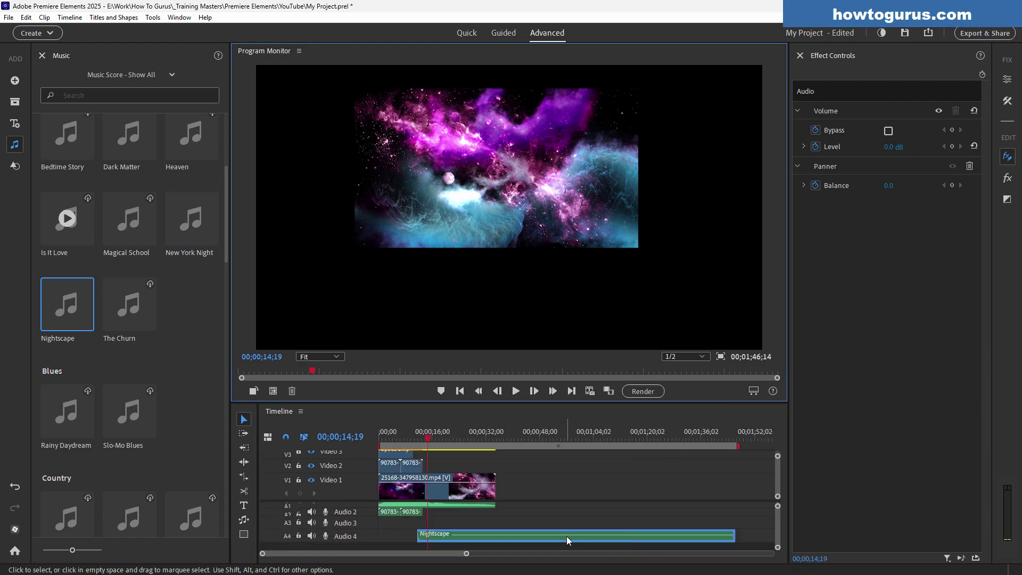
left_click_drag(567, 540, 495, 529)
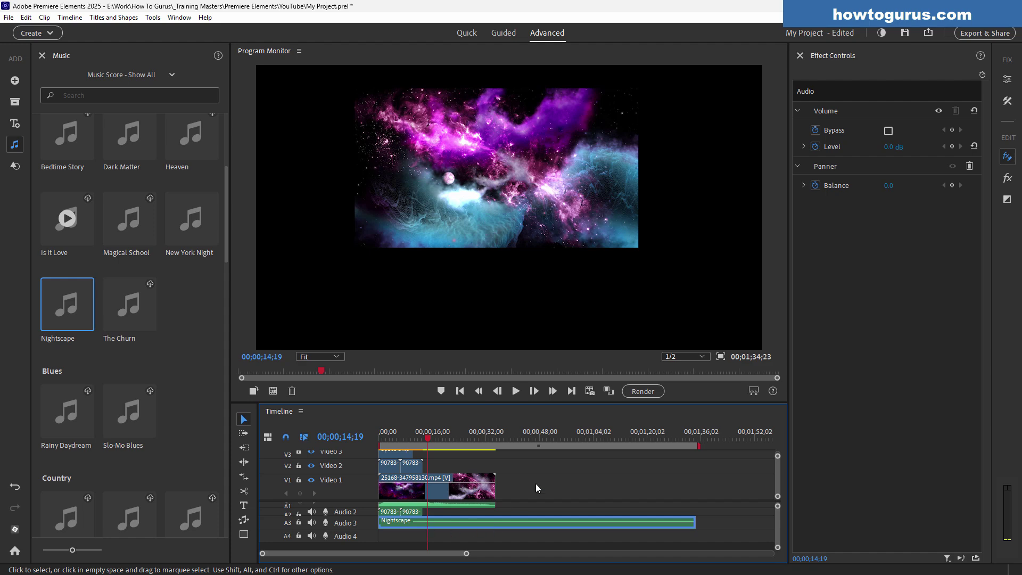
Split the Nightscape clip at 00;00;35;01, where the space background video ends, and delete the excess music after it
left_click(504, 438)
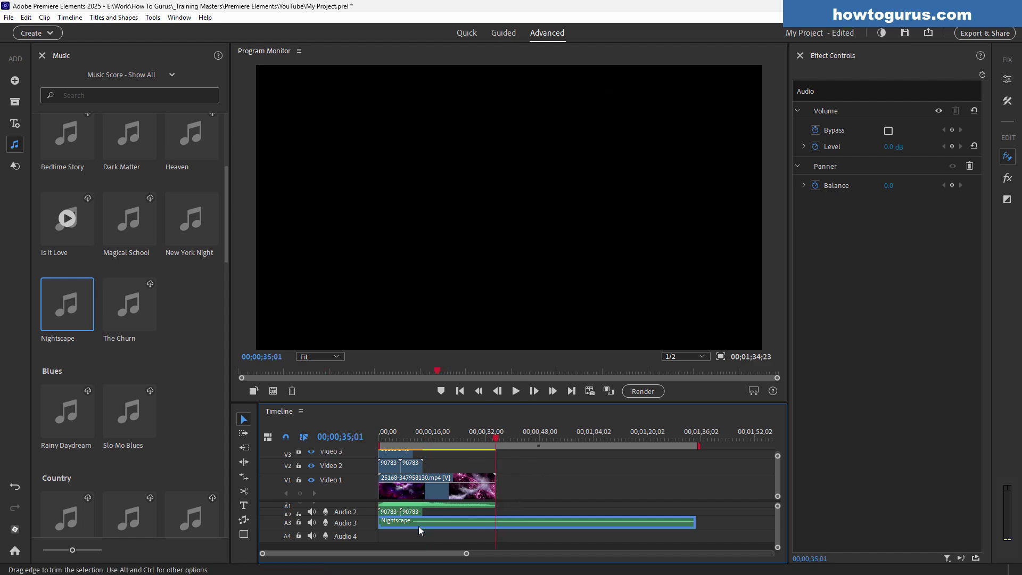
left_click(244, 491)
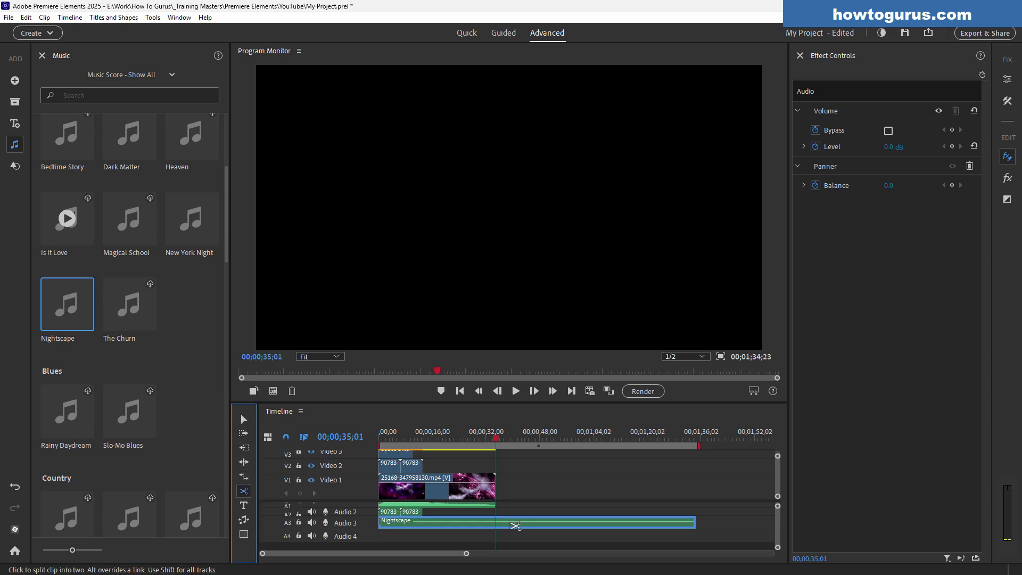
left_click(501, 522)
left_click(243, 418)
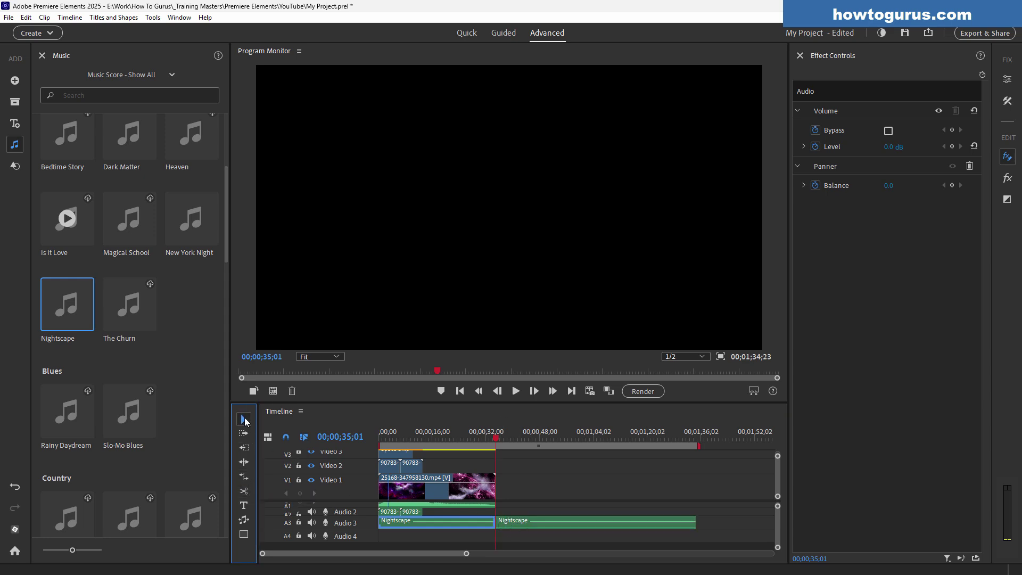
left_click(559, 528)
key("Delete")
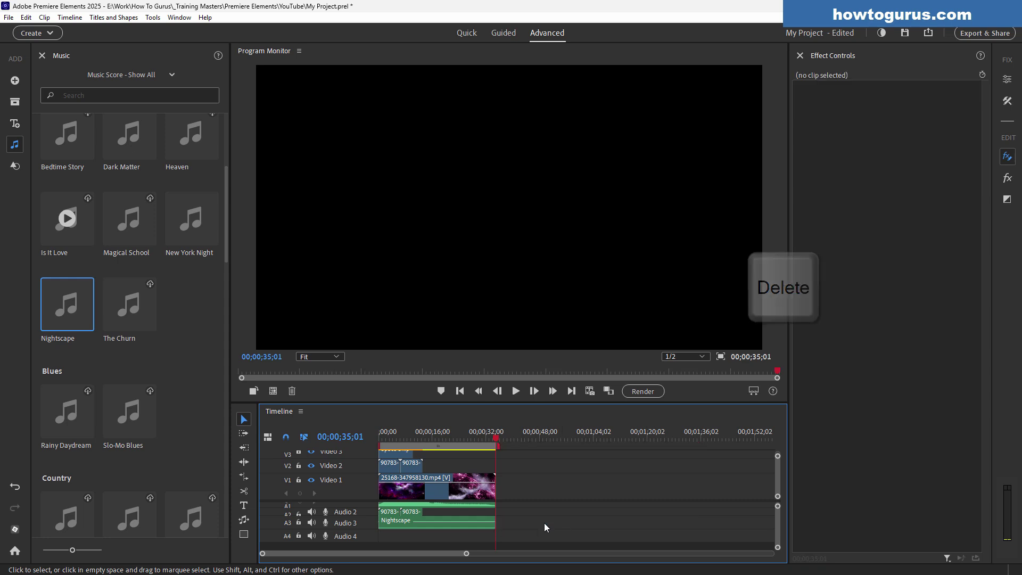
Fit the timeline in view, preview the composite, and park the playhead on the computer footage's last frame at 00;00;13;07
left_click(754, 392)
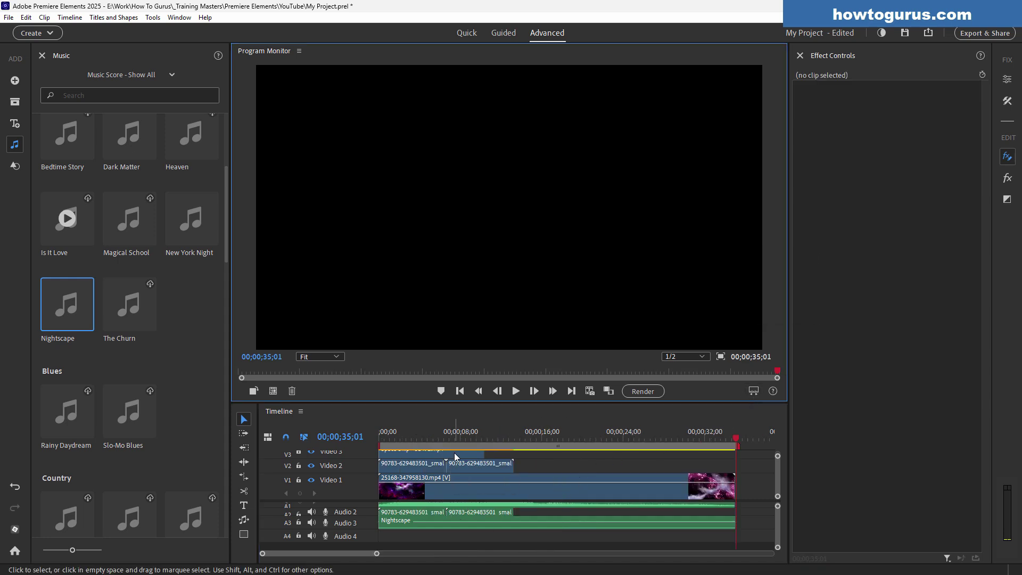
left_click(515, 391)
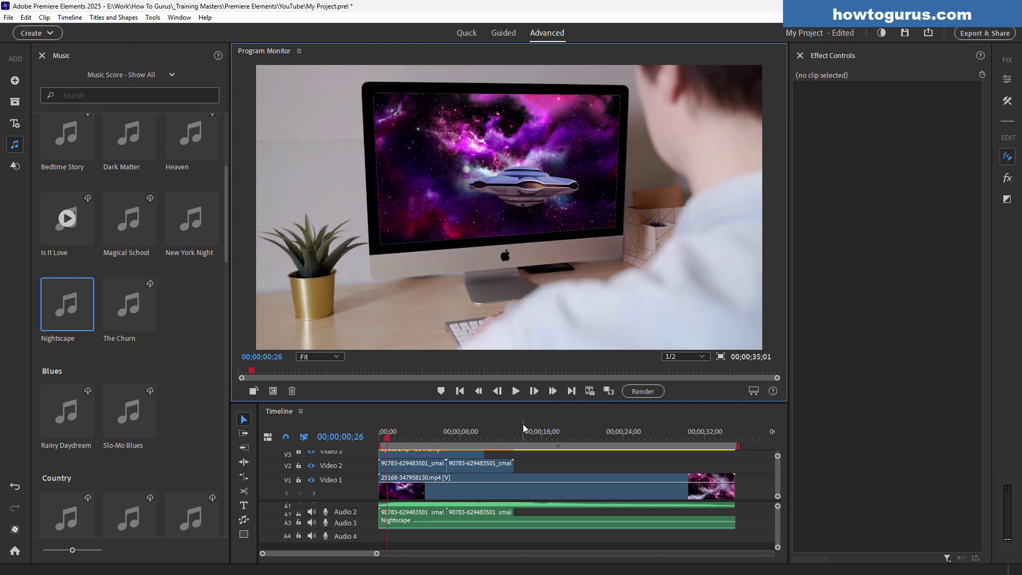
left_click_drag(493, 438, 515, 436)
left_click(536, 393)
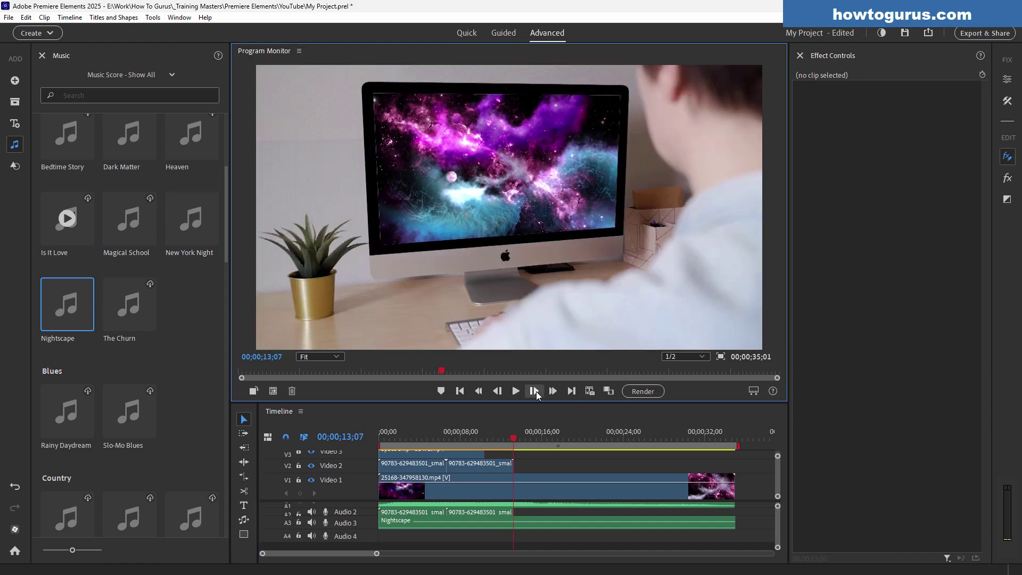
left_click(537, 393)
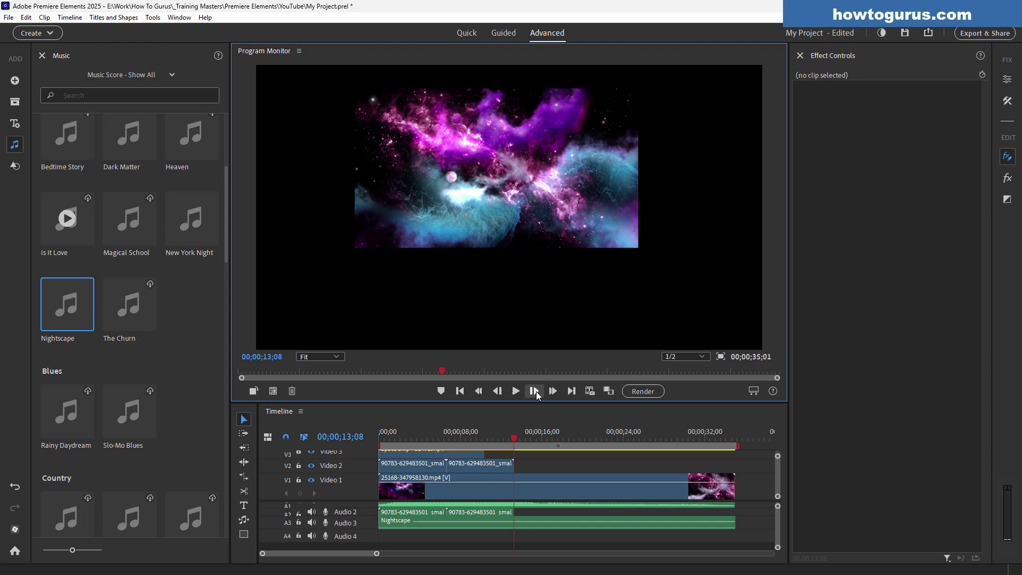
left_click(497, 391)
Split both the space background video on Video 1 and the Nightscape music on Audio 3 at 00;00;13;07
left_click_drag(535, 468, 538, 527)
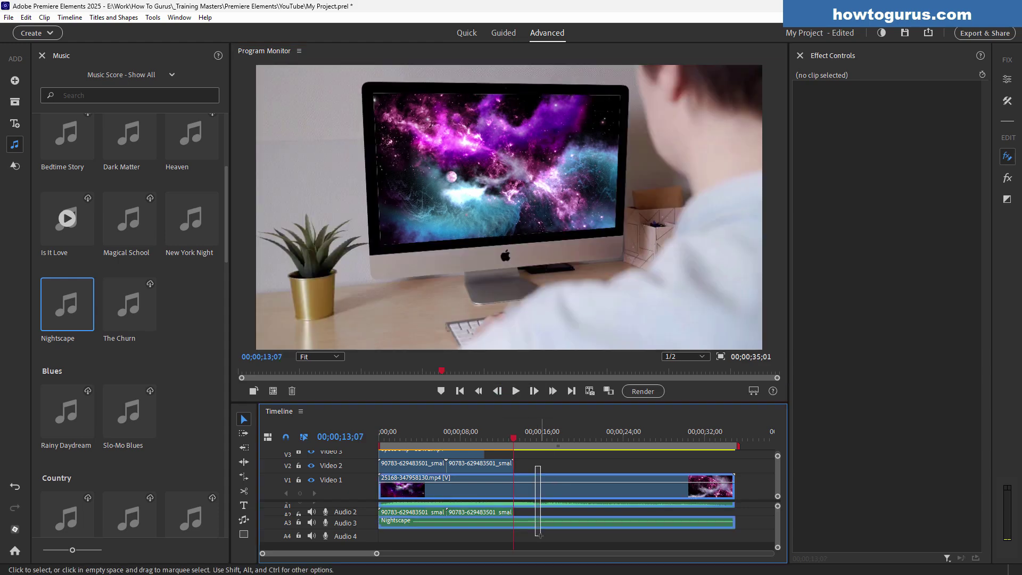
left_click(244, 491)
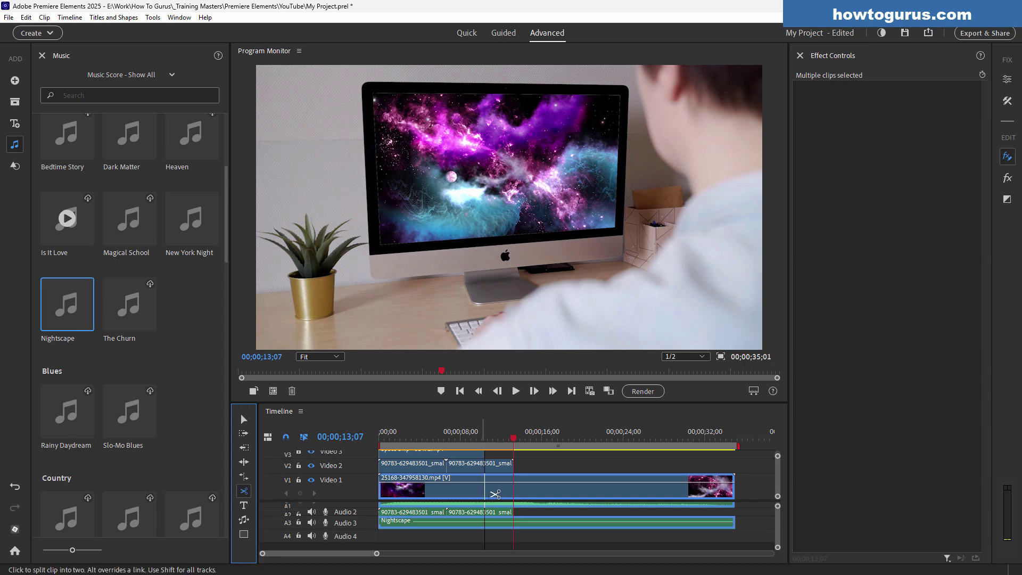
left_click(520, 484)
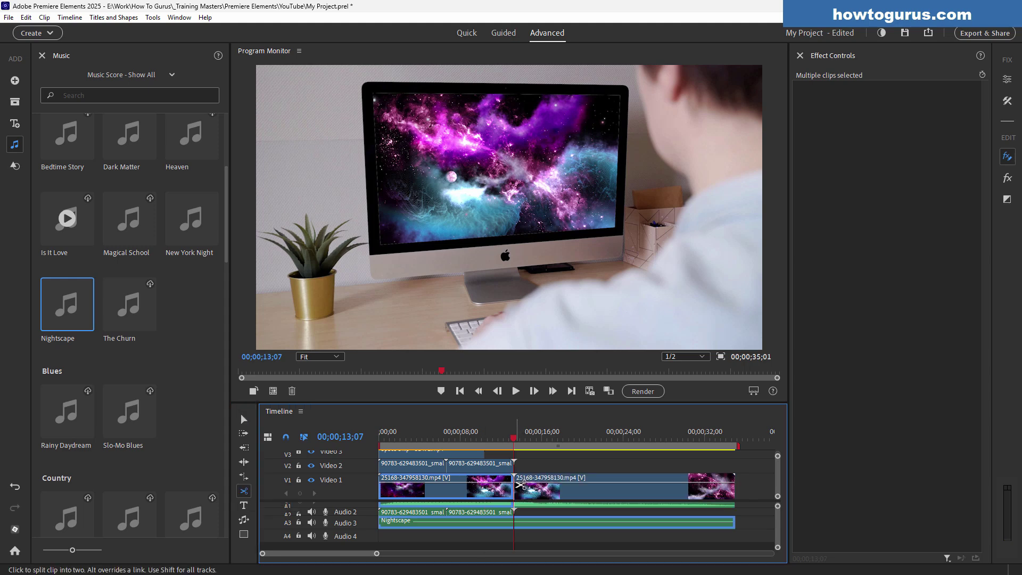
left_click(523, 521)
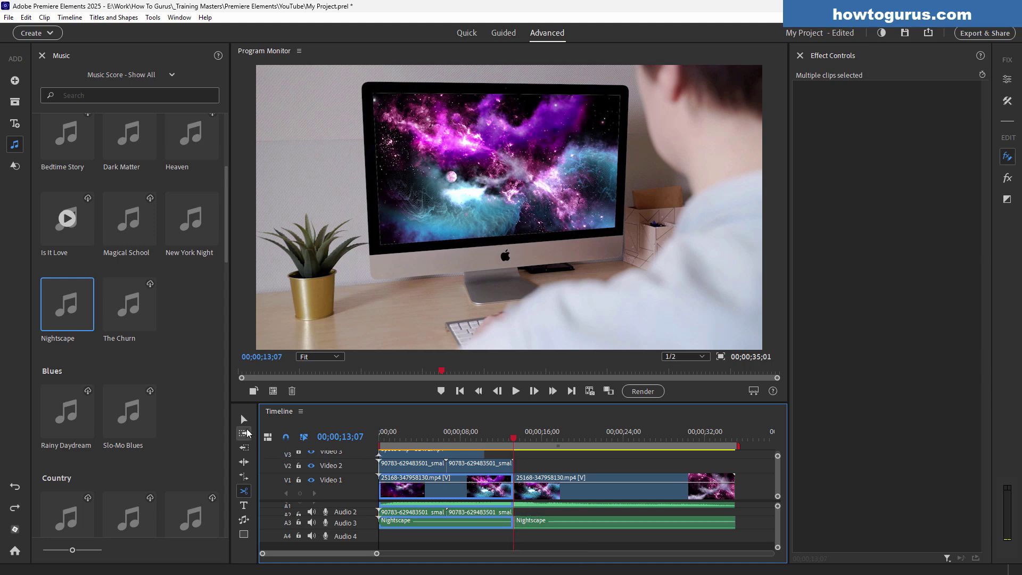
Delete the portions of the space background video and the Nightscape music that follow the split
left_click(244, 419)
left_click(569, 491)
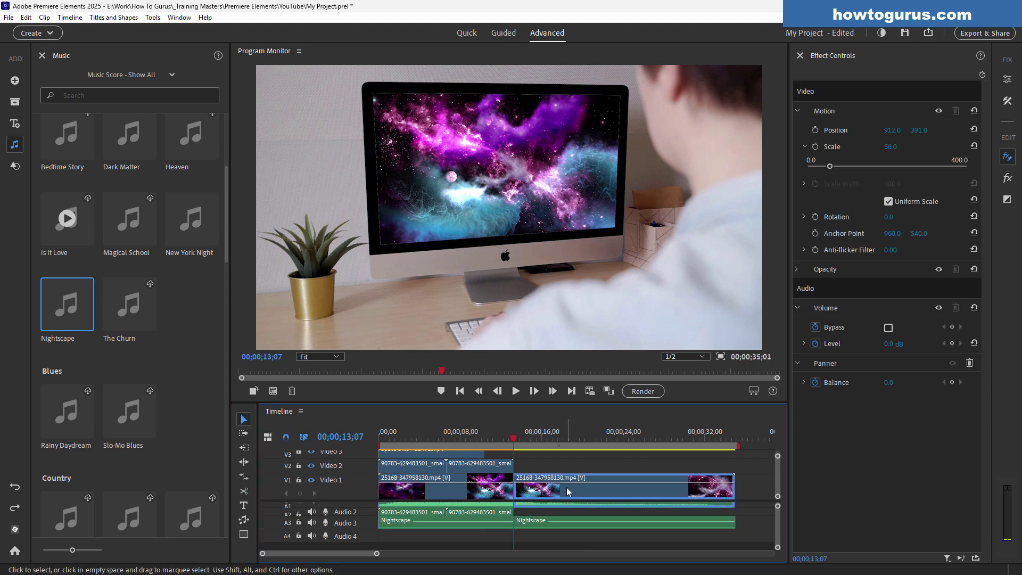
key("Delete")
left_click(579, 519)
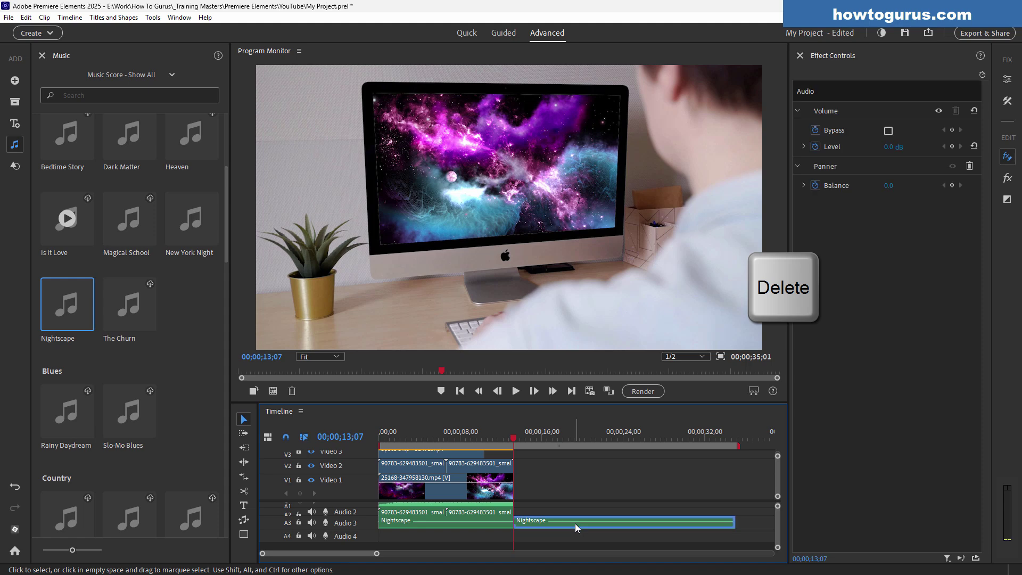
key("Delete")
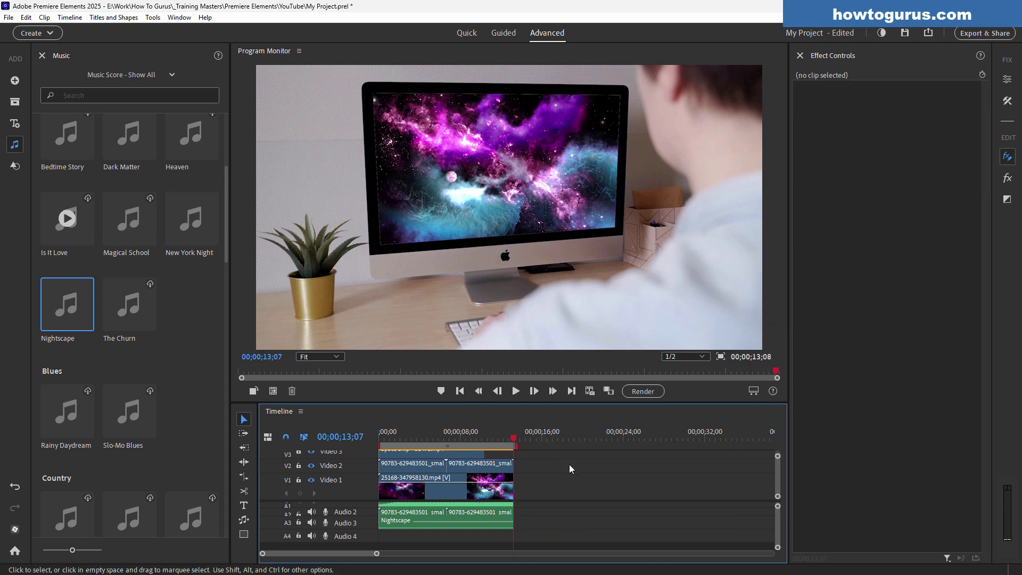
Fit the trimmed project in the timeline and play the finished composite with its music from the beginning
left_click(753, 393)
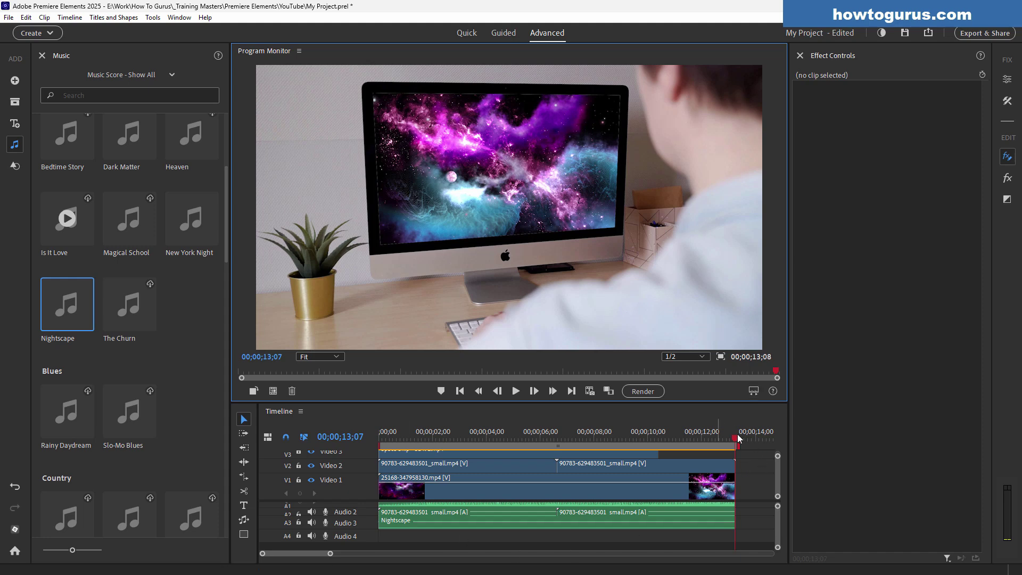
left_click(460, 392)
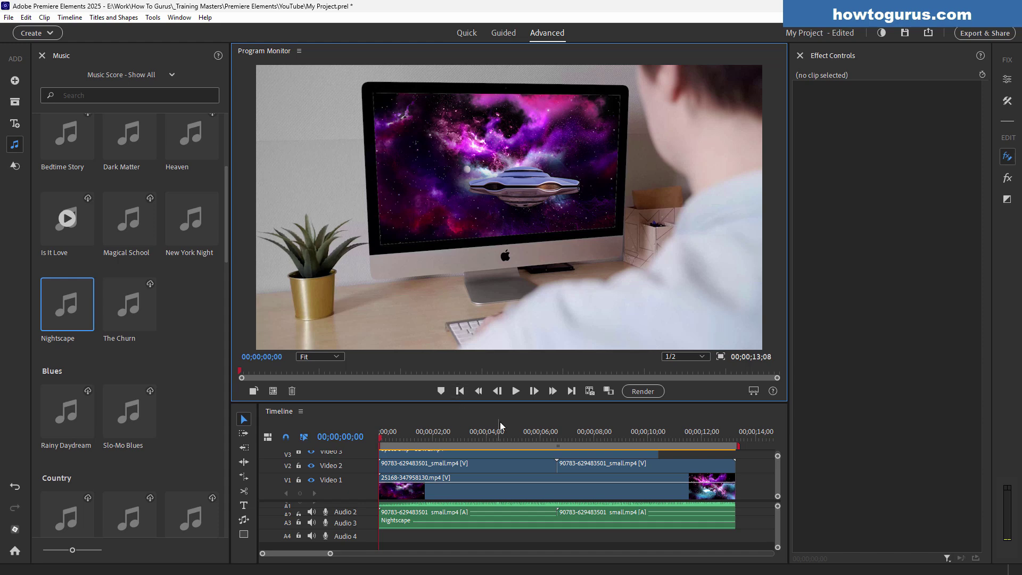
left_click(515, 391)
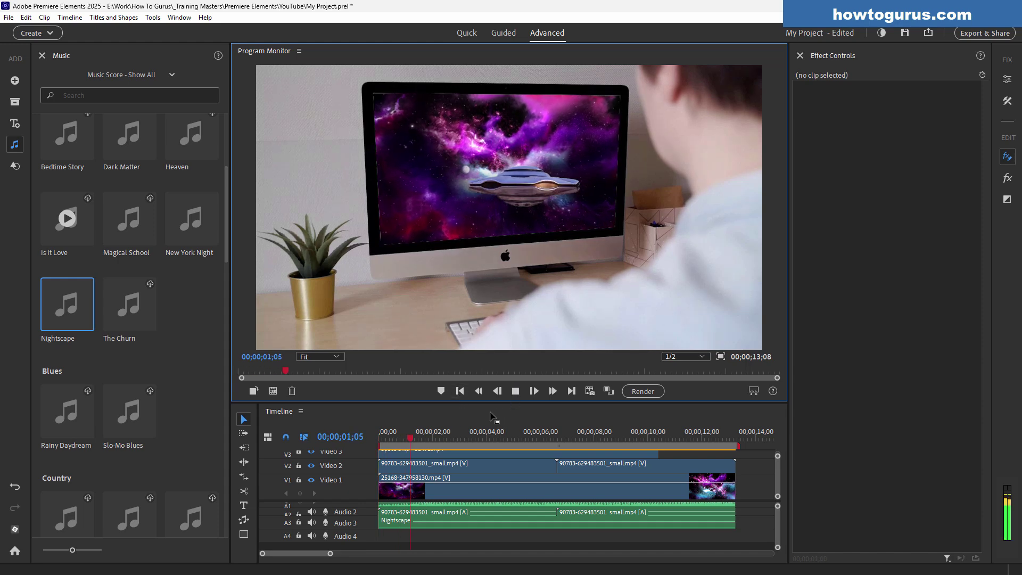